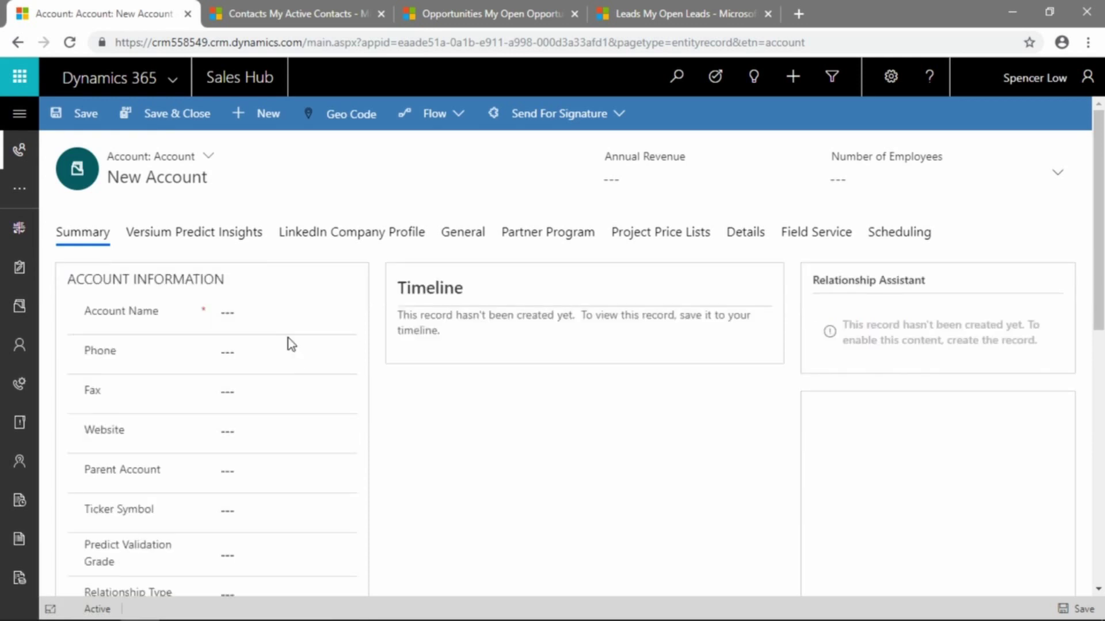
Enter the account name 'Data Place', its main phone number, and website dataplace.com
click(278, 313)
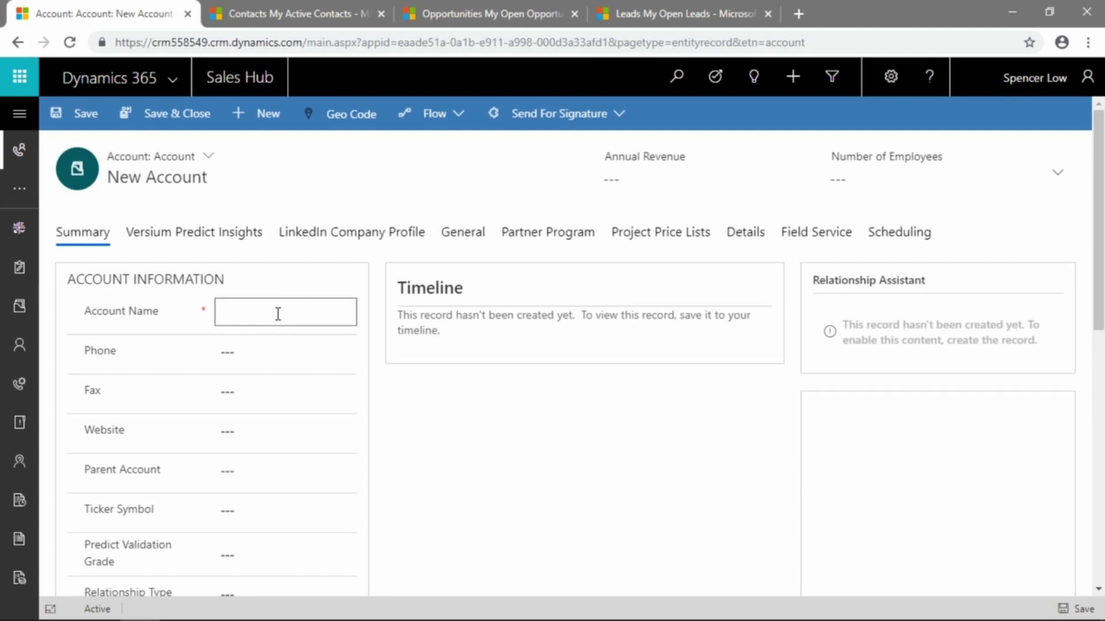
text(Data Place)
click(274, 342)
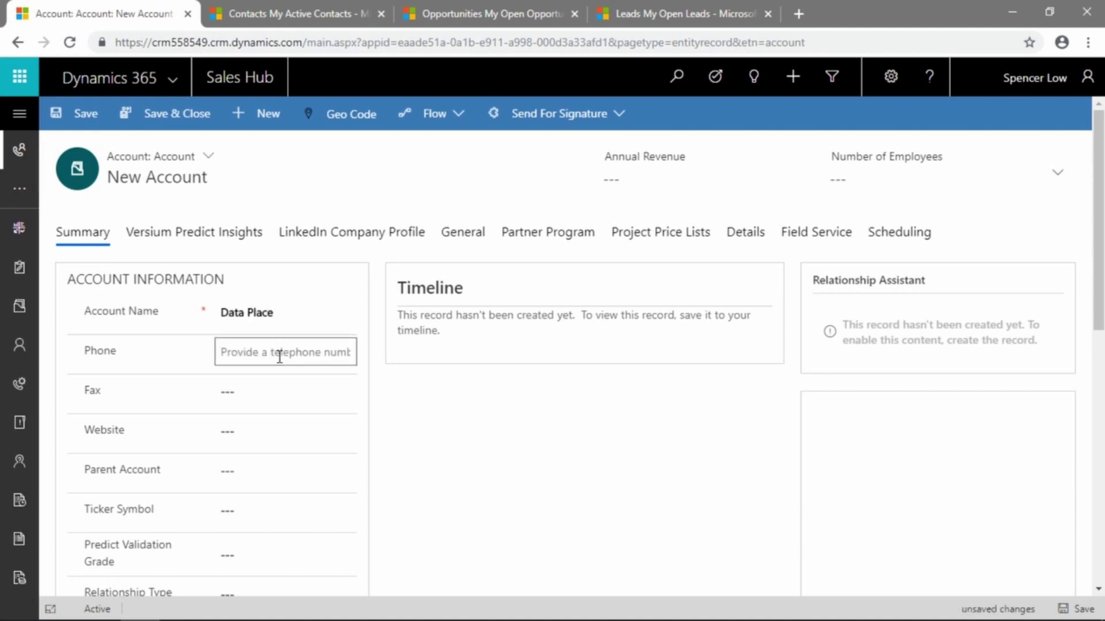
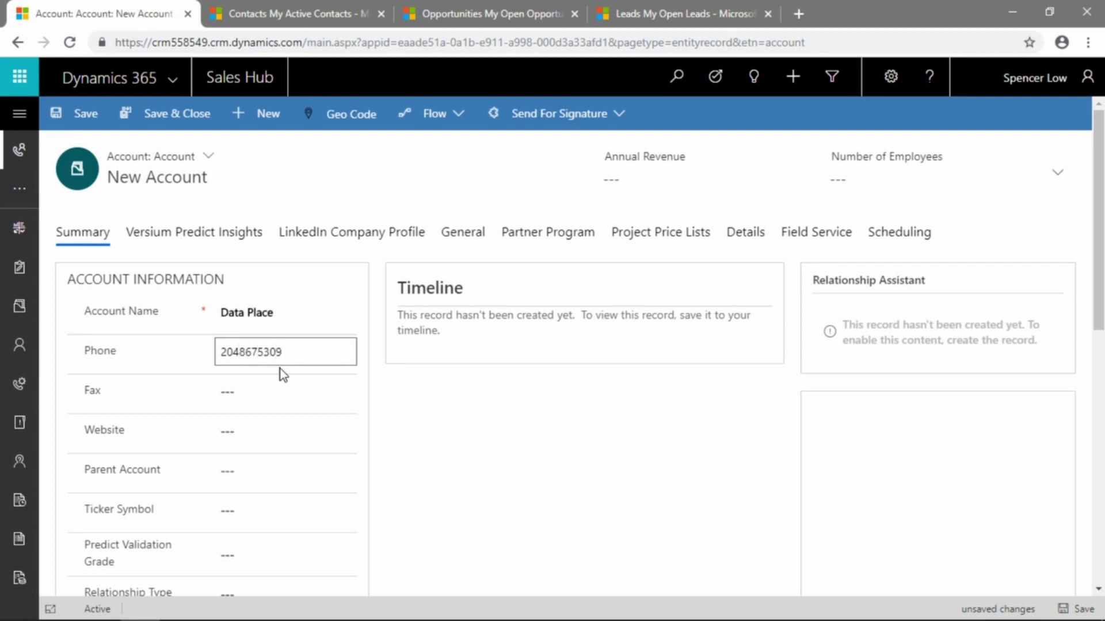
click(285, 432)
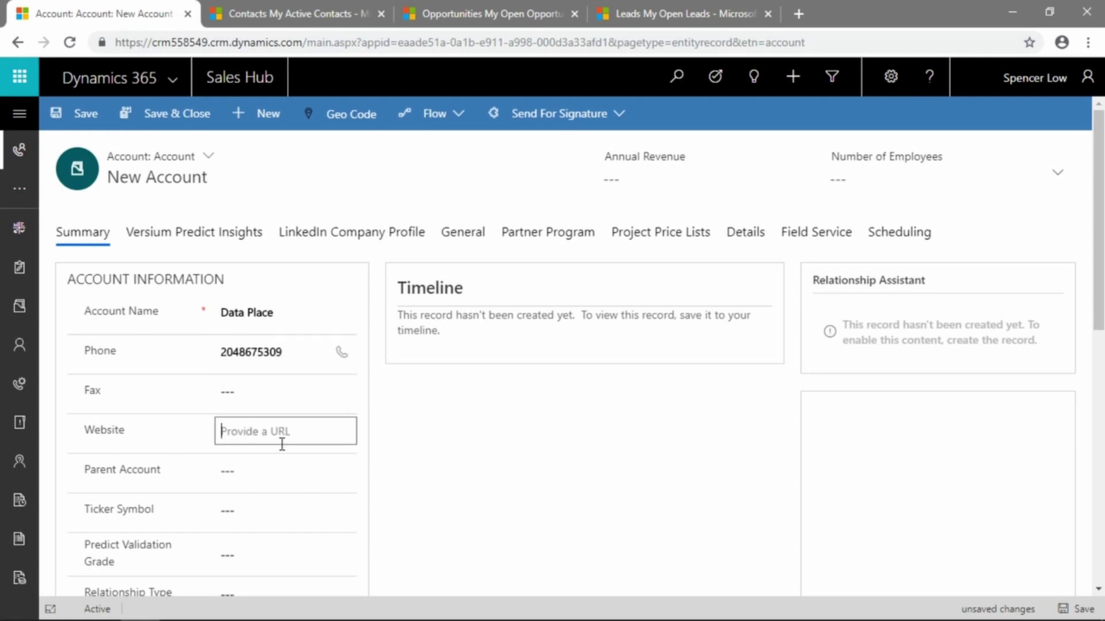
text(dataplace.com)
key(Tab)
Fill in the street address, city Winnipeg and province MB for Address 1
scroll(290, 464, down, 2)
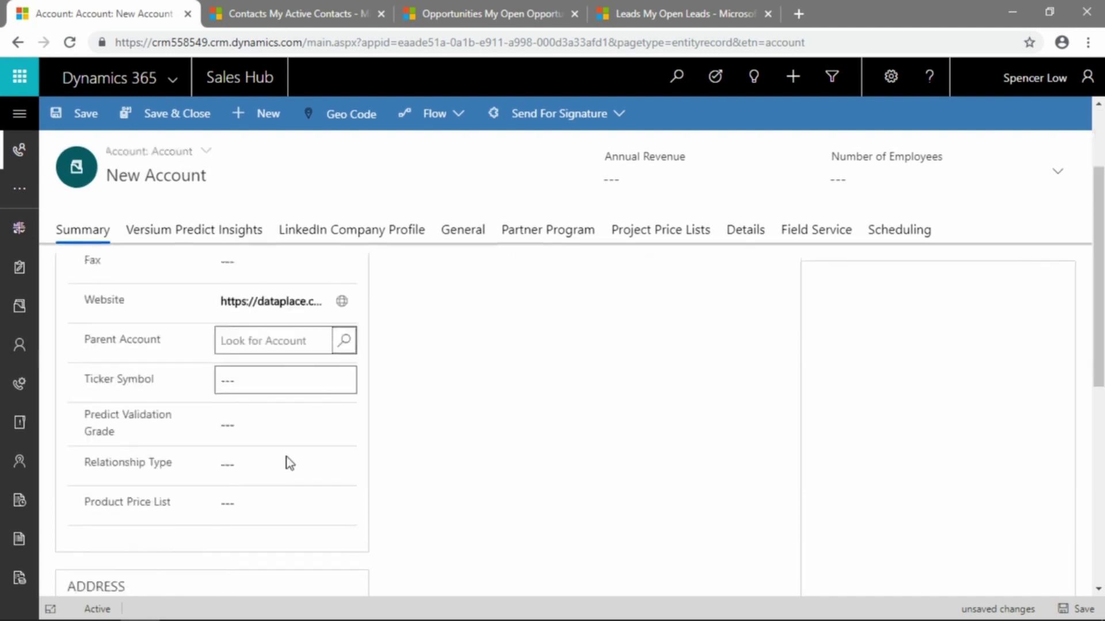
scroll(289, 464, down, 3)
click(271, 426)
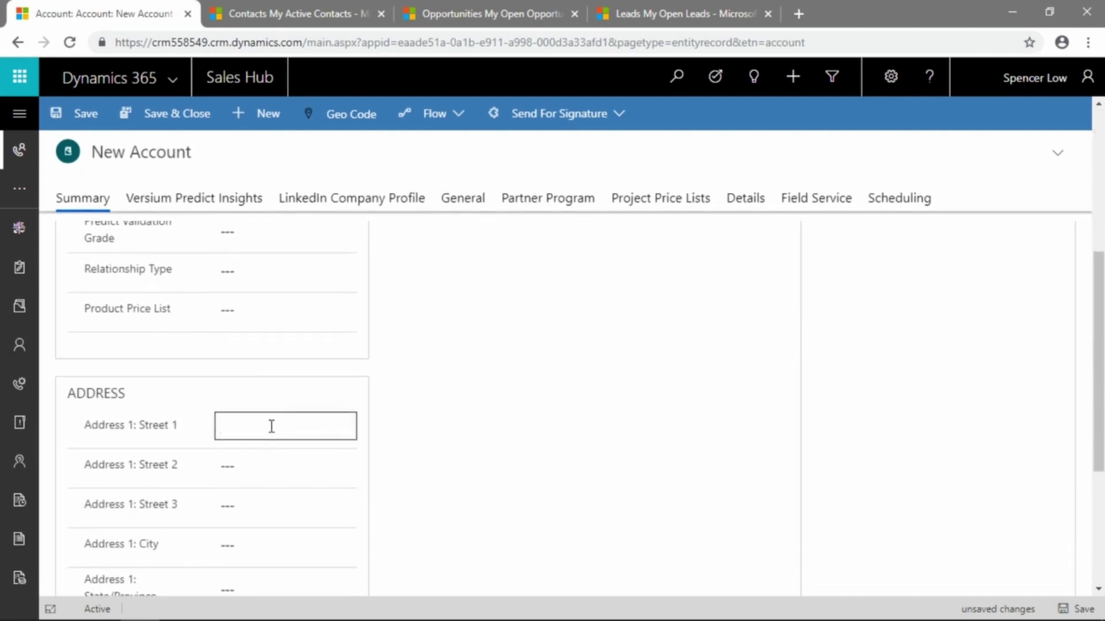
text(123 Winnipeg Street)
scroll(282, 443, down, 3)
click(276, 378)
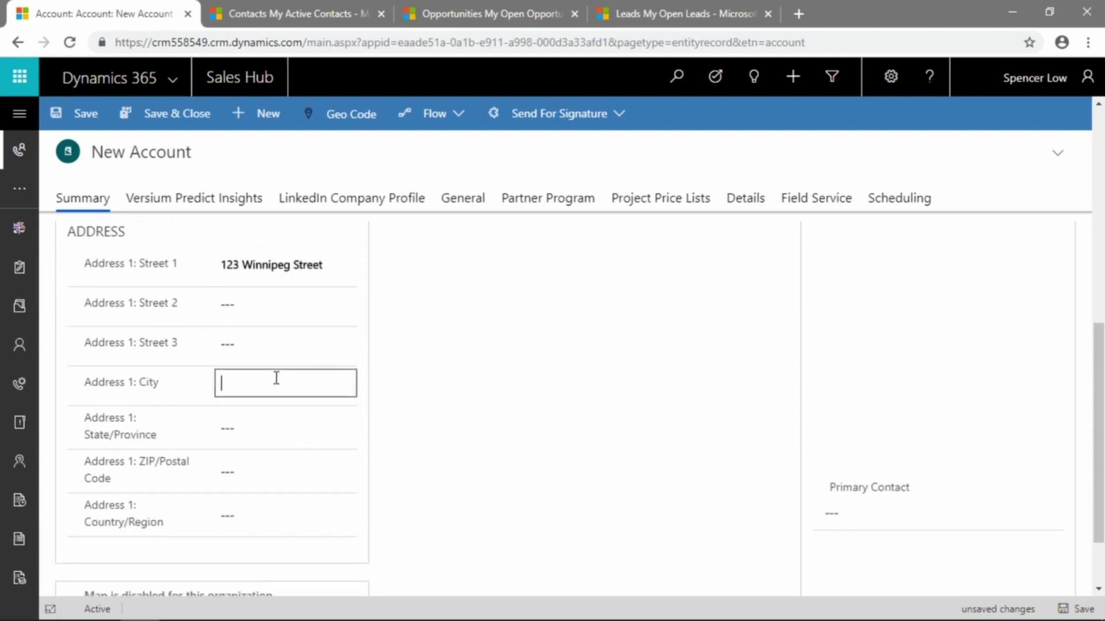
text(Winnipeg)
key(Tab)
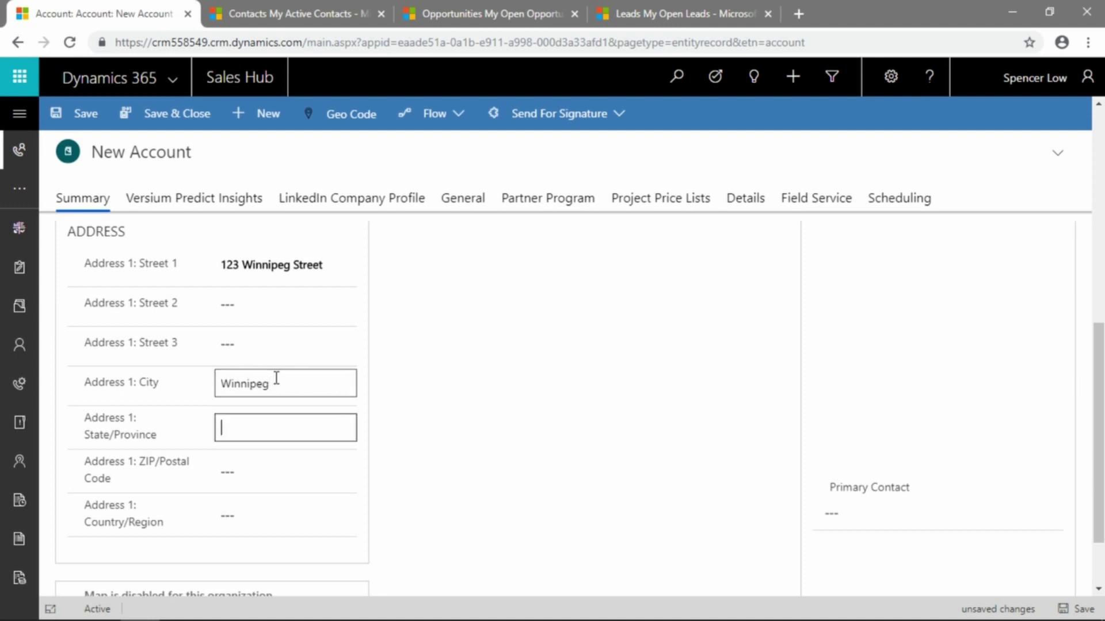
text(MB)
key(Tab)
scroll(304, 377, down, 1)
scroll(304, 377, up, 10)
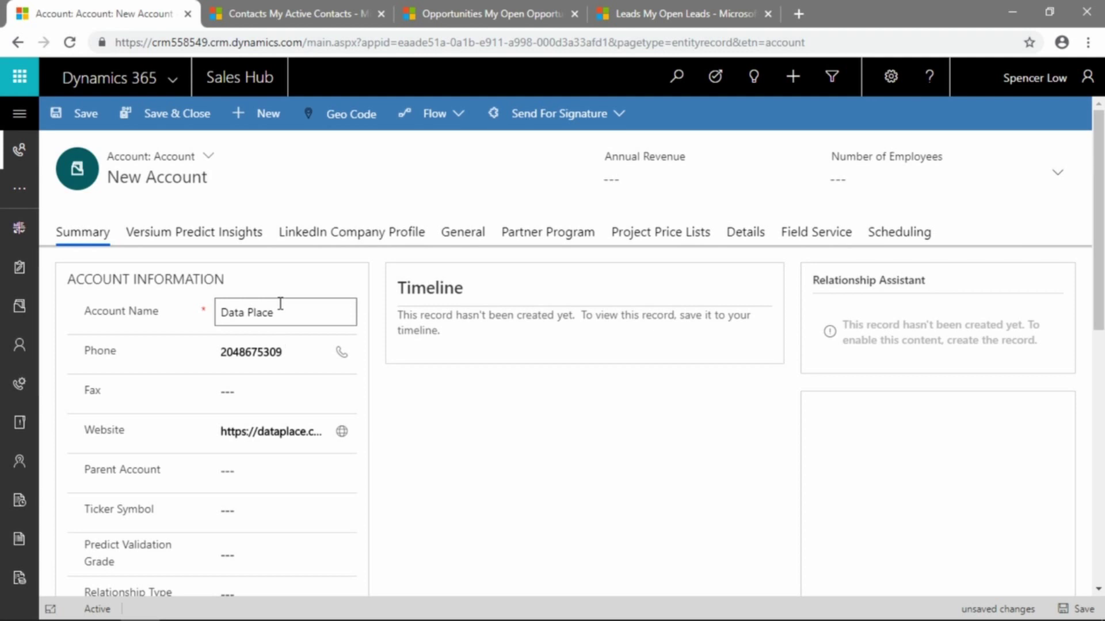
scroll(305, 348, down, 1)
scroll(307, 348, up, 1)
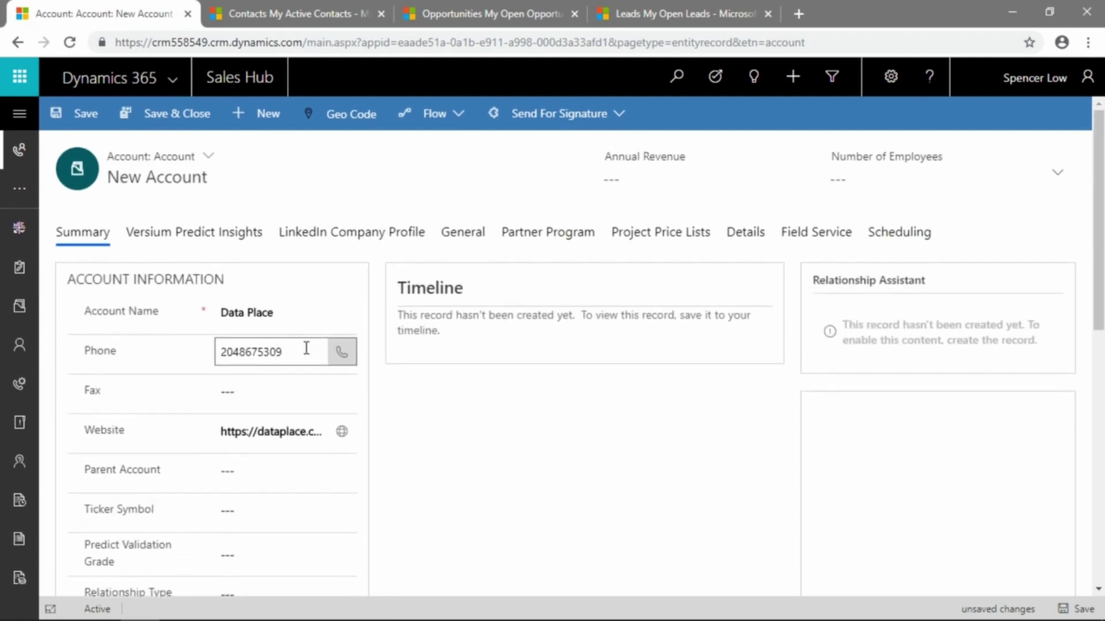
scroll(306, 348, down, 1)
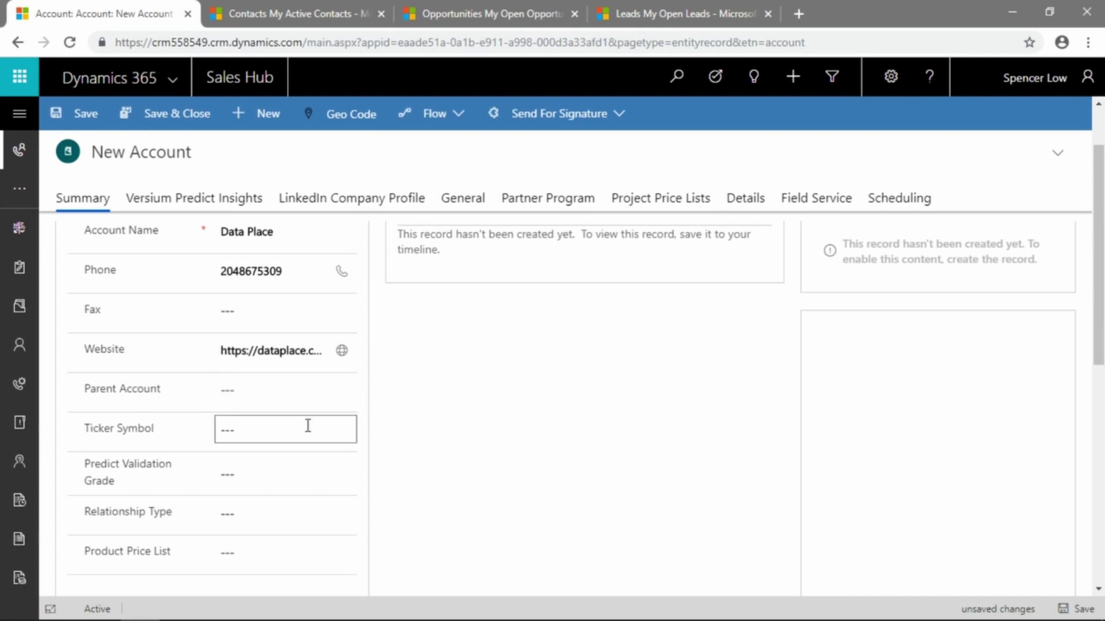
scroll(299, 412, down, 2)
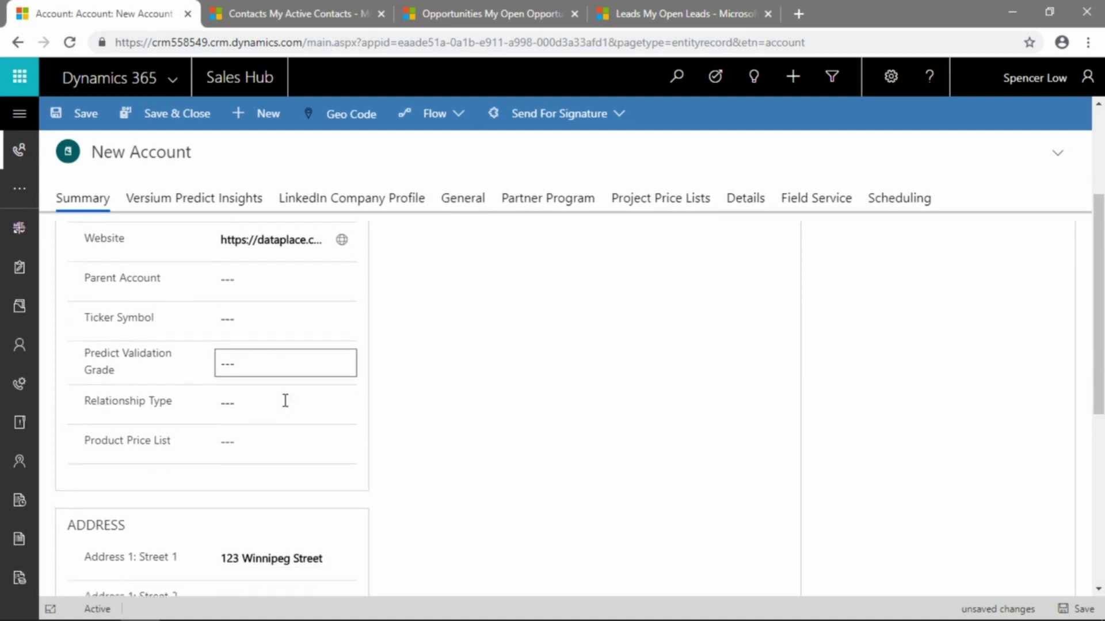
scroll(285, 402, down, 1)
scroll(271, 368, down, 2)
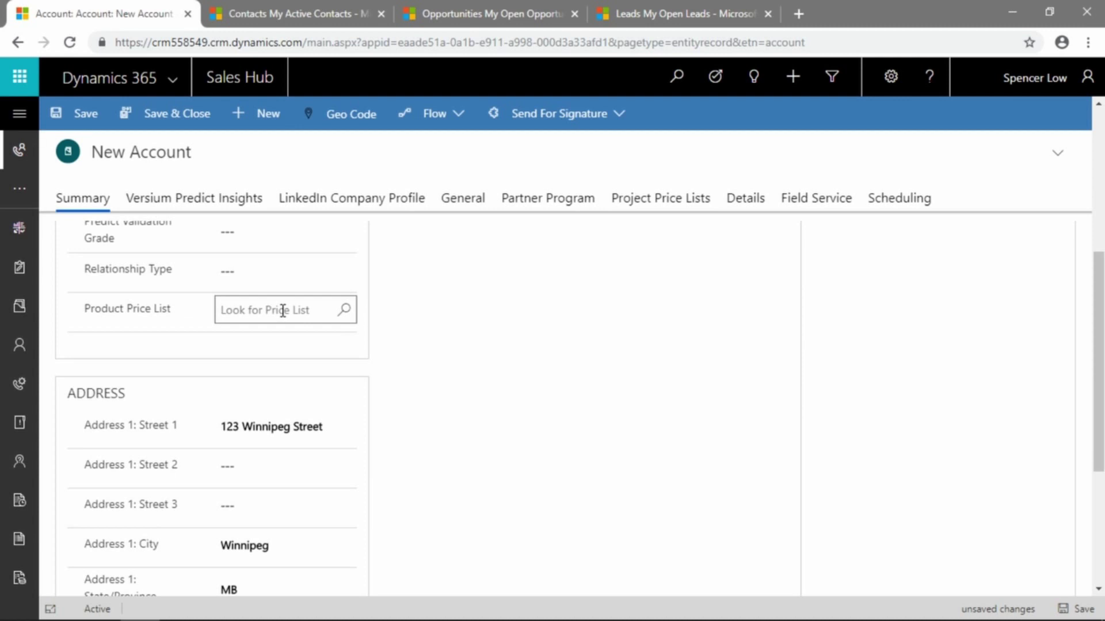
scroll(283, 310, down, 2)
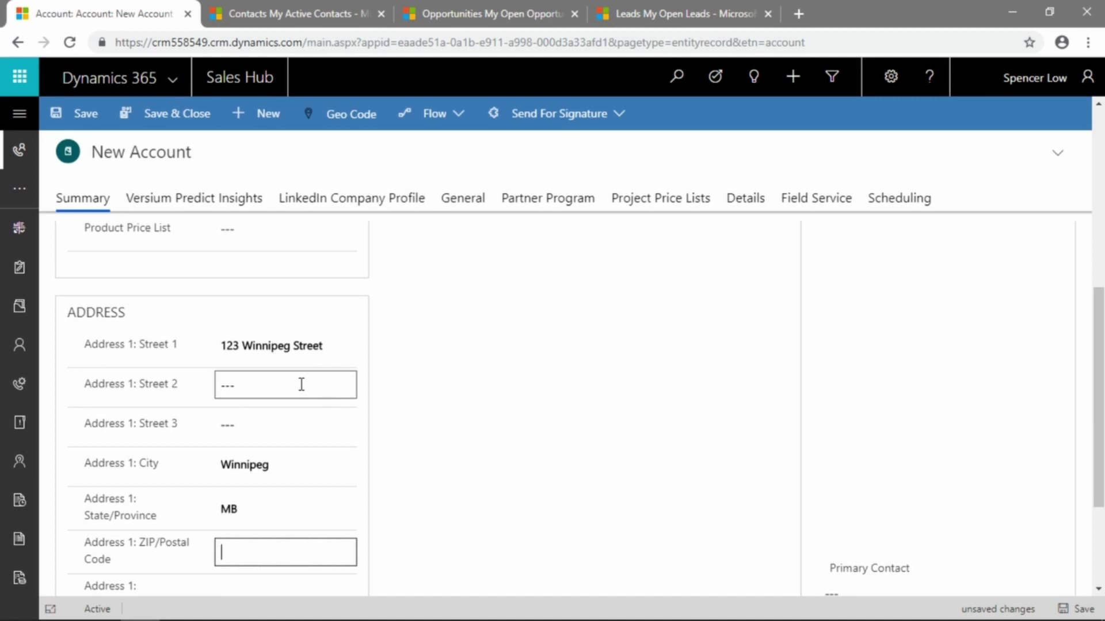
scroll(301, 384, down, 2)
scroll(301, 385, down, 2)
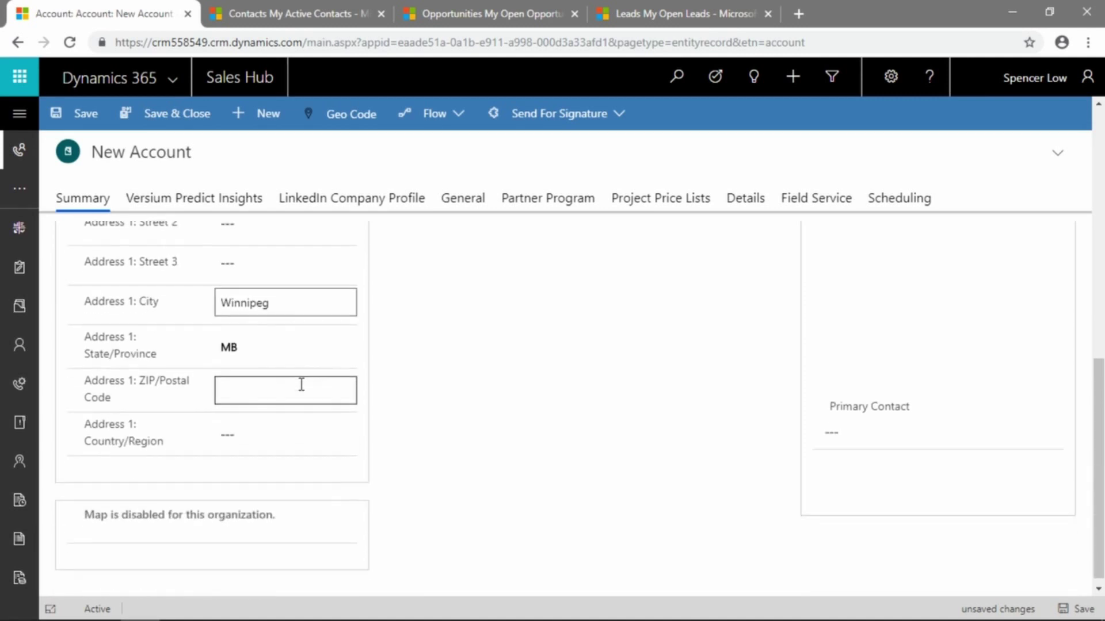
scroll(301, 384, down, 1)
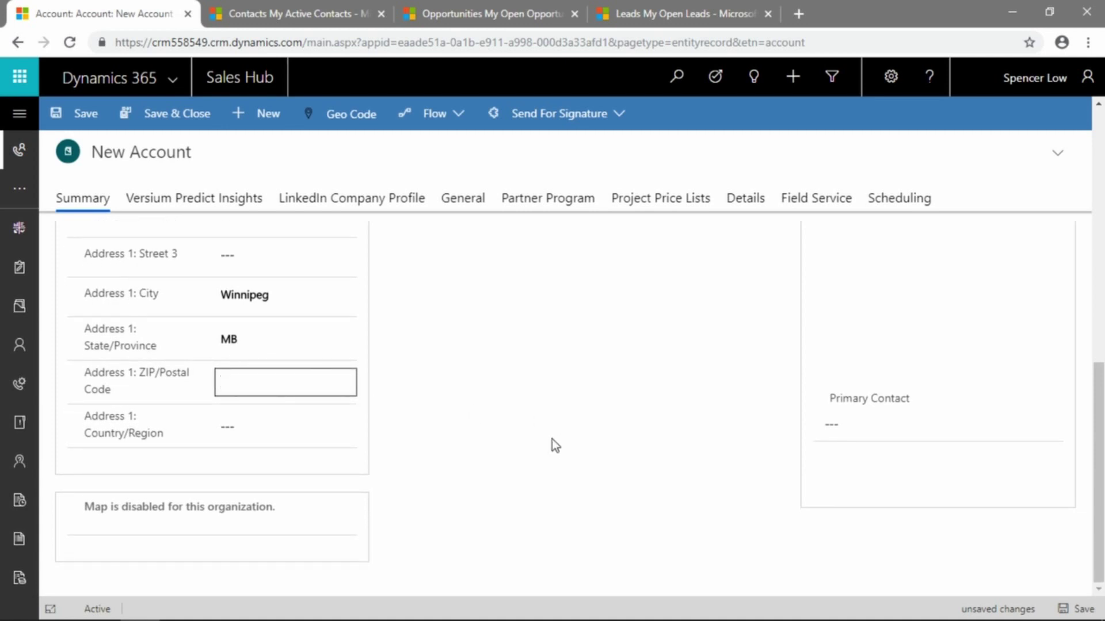
scroll(556, 434, up, 10)
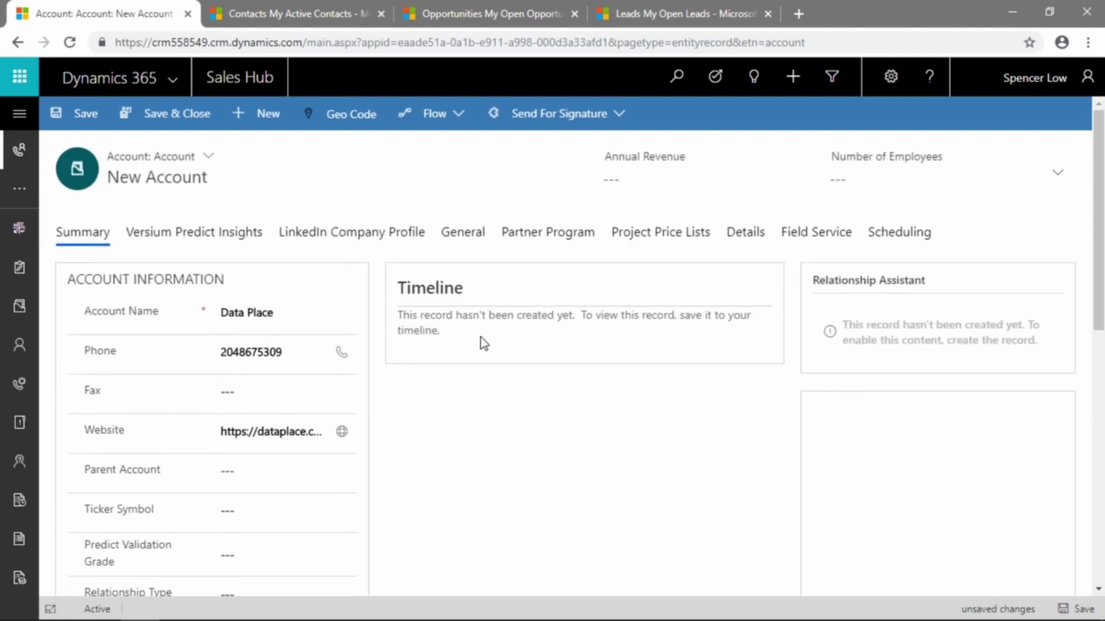
Save and close the Data Place account, then reopen it from My Active Accounts
click(165, 114)
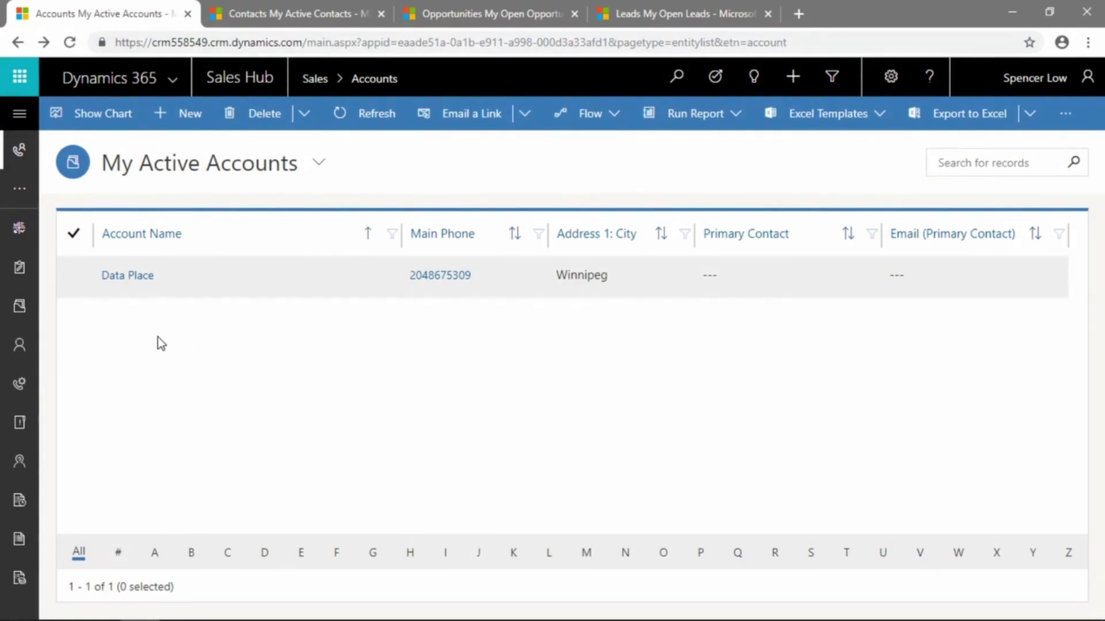
click(126, 277)
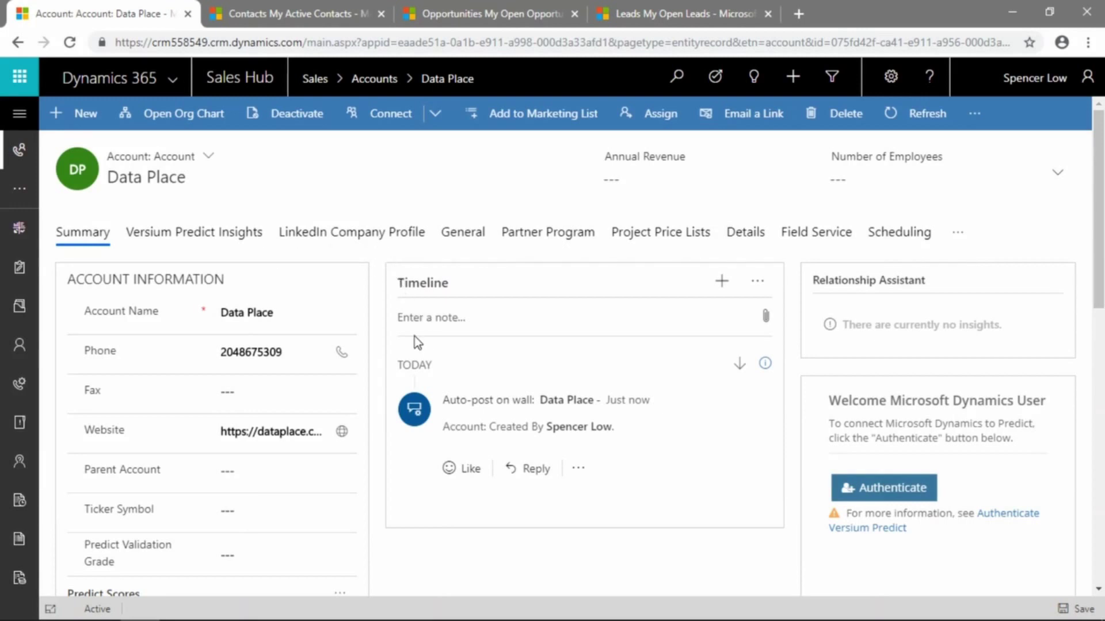
click(468, 241)
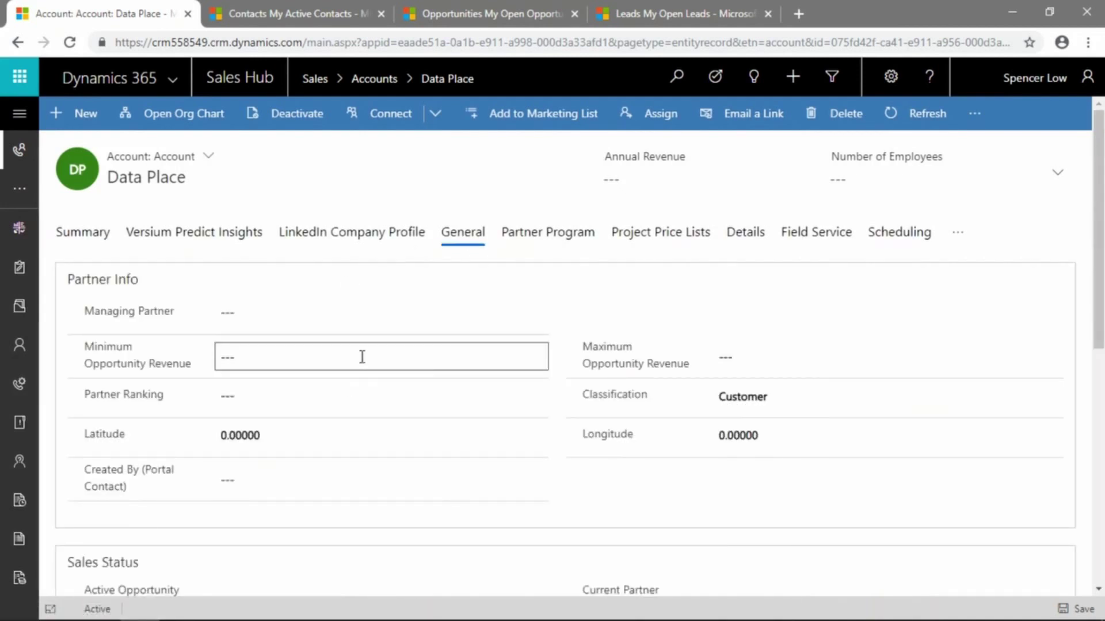
scroll(374, 351, down, 5)
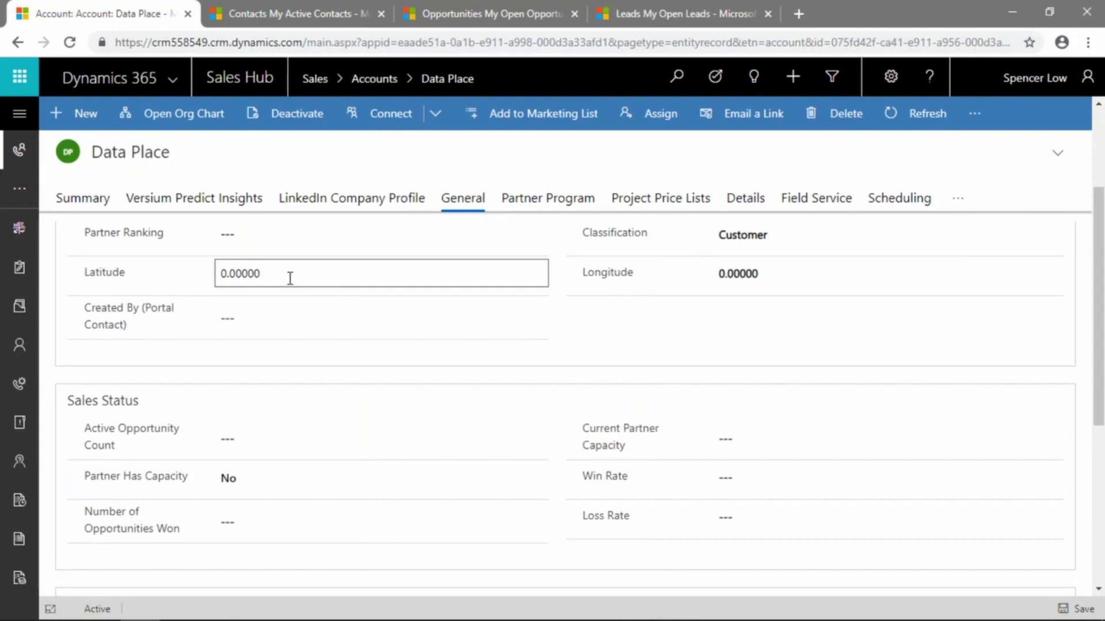
scroll(290, 278, down, 2)
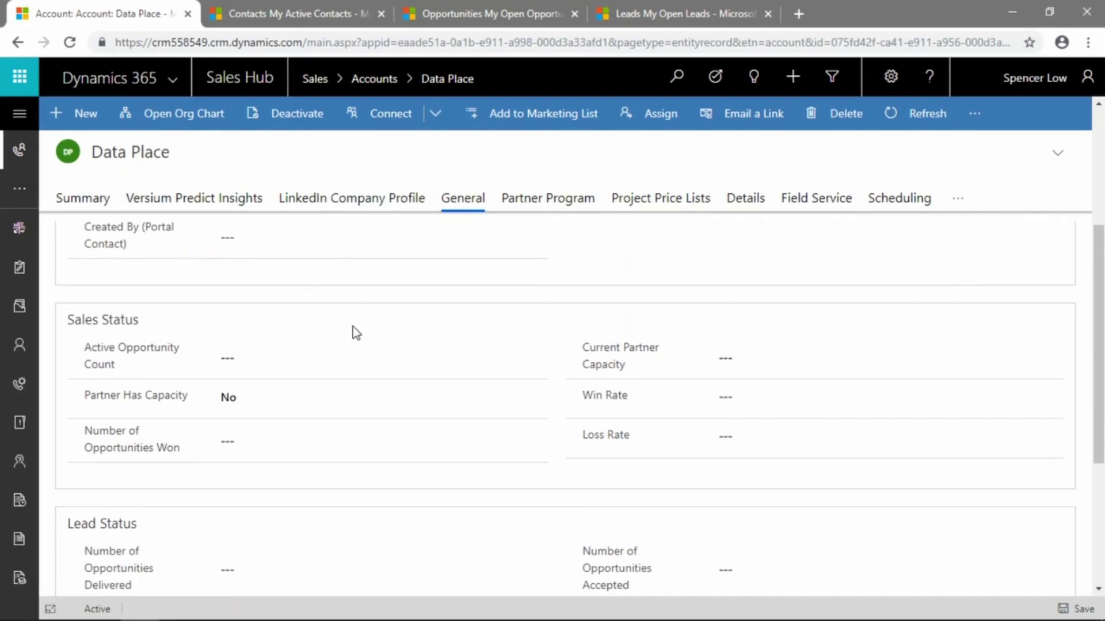
scroll(274, 345, down, 2)
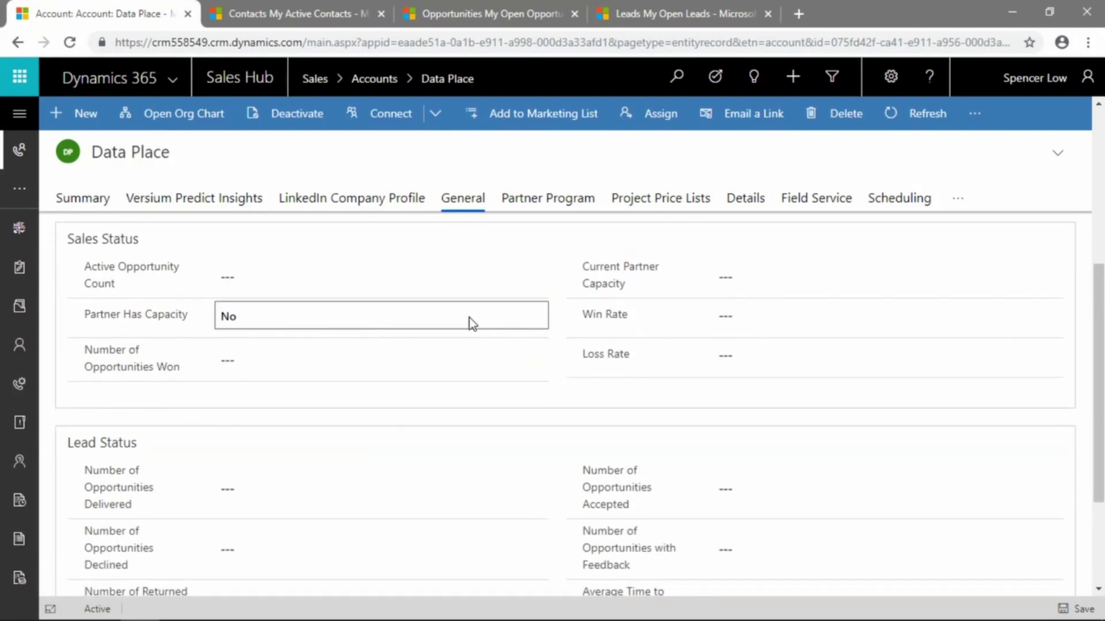
scroll(478, 336, down, 2)
scroll(479, 335, down, 2)
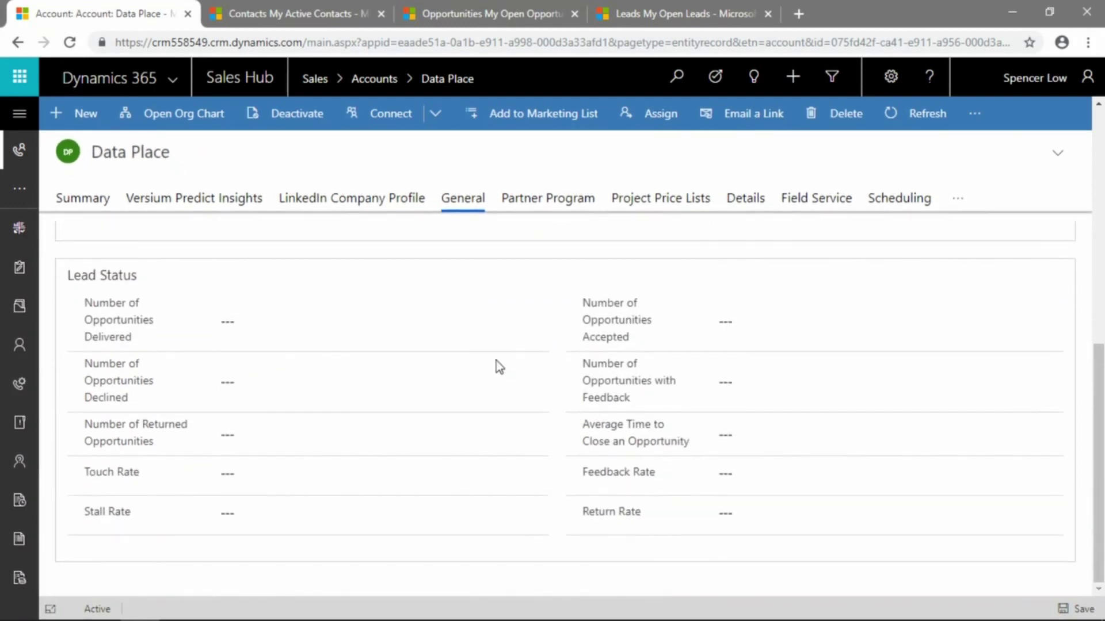
scroll(668, 382, up, 5)
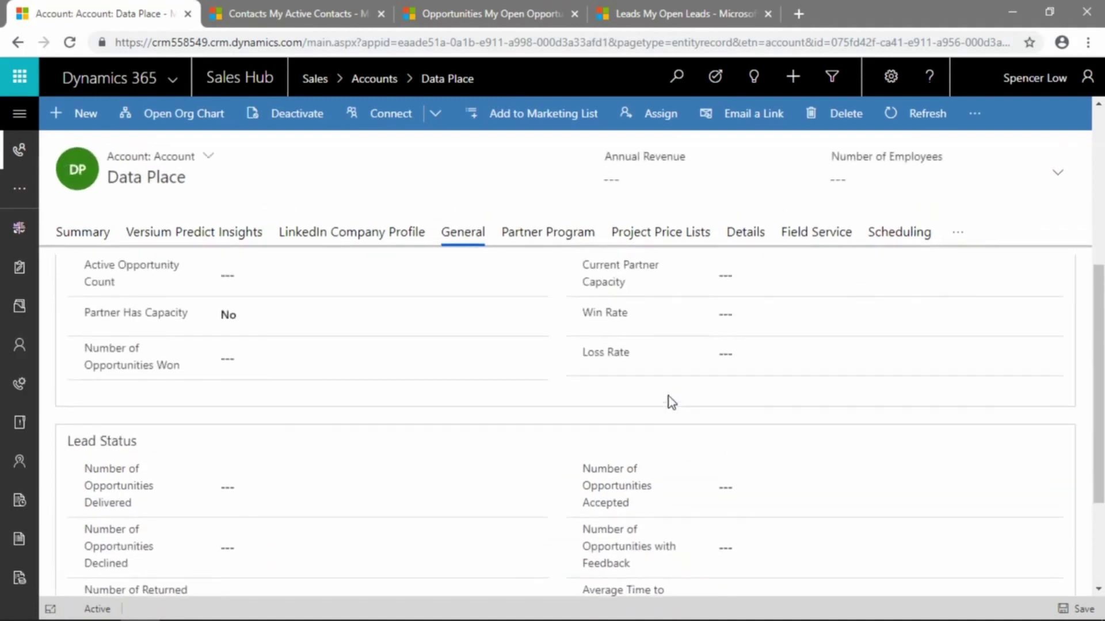
scroll(670, 402, up, 4)
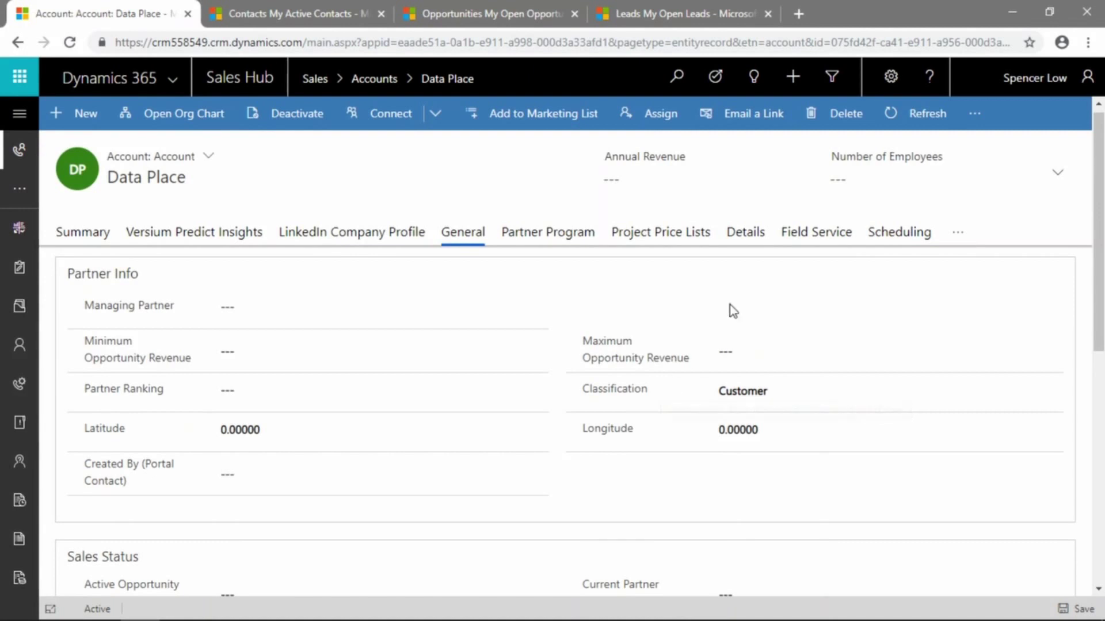
Review the Details tab's company profile, contact preferences, billing and shipping, leaving Industry empty
click(759, 240)
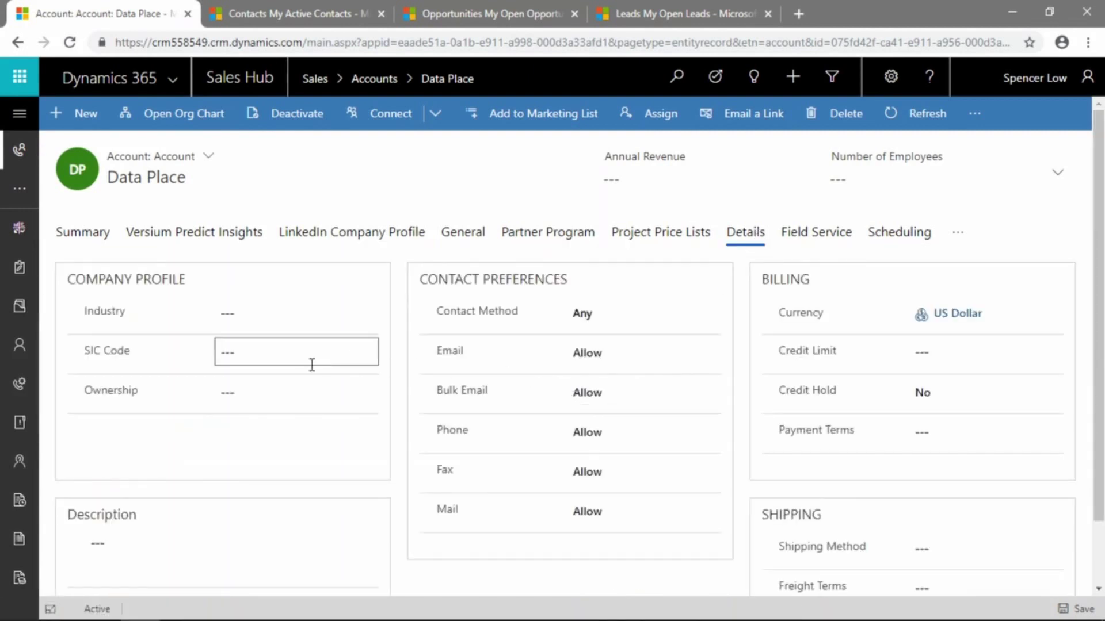
click(307, 318)
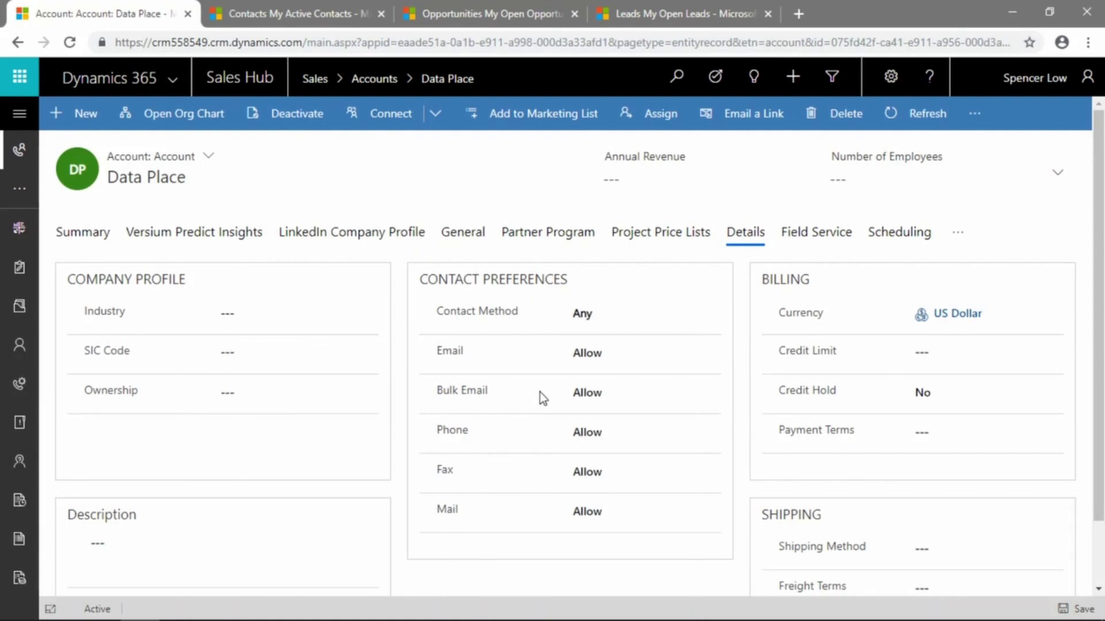
scroll(602, 384, down, 2)
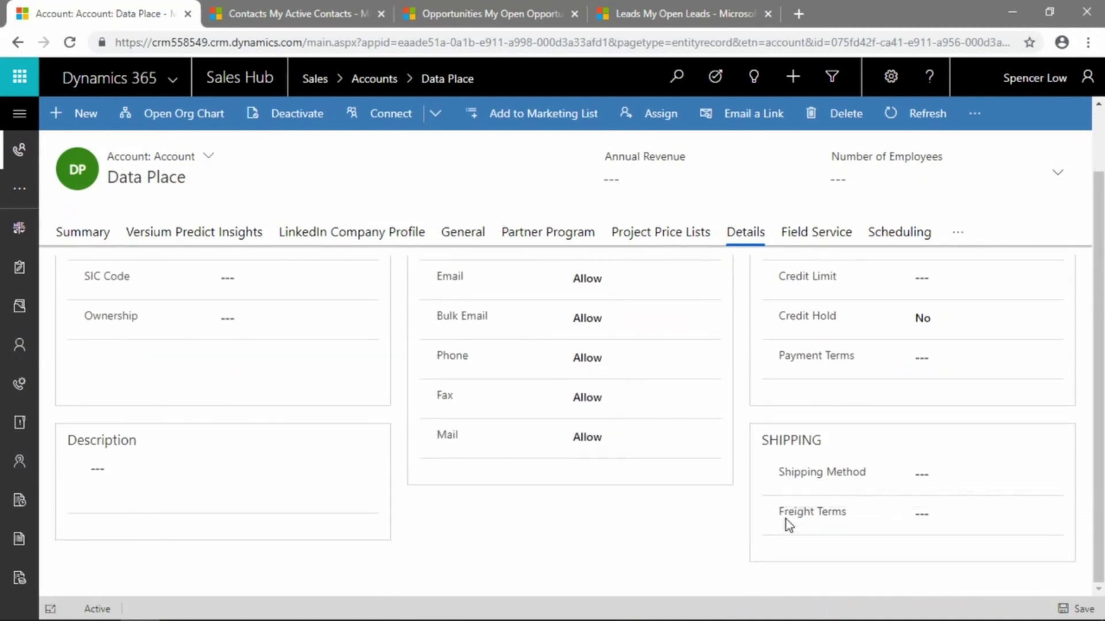
scroll(690, 518, up, 2)
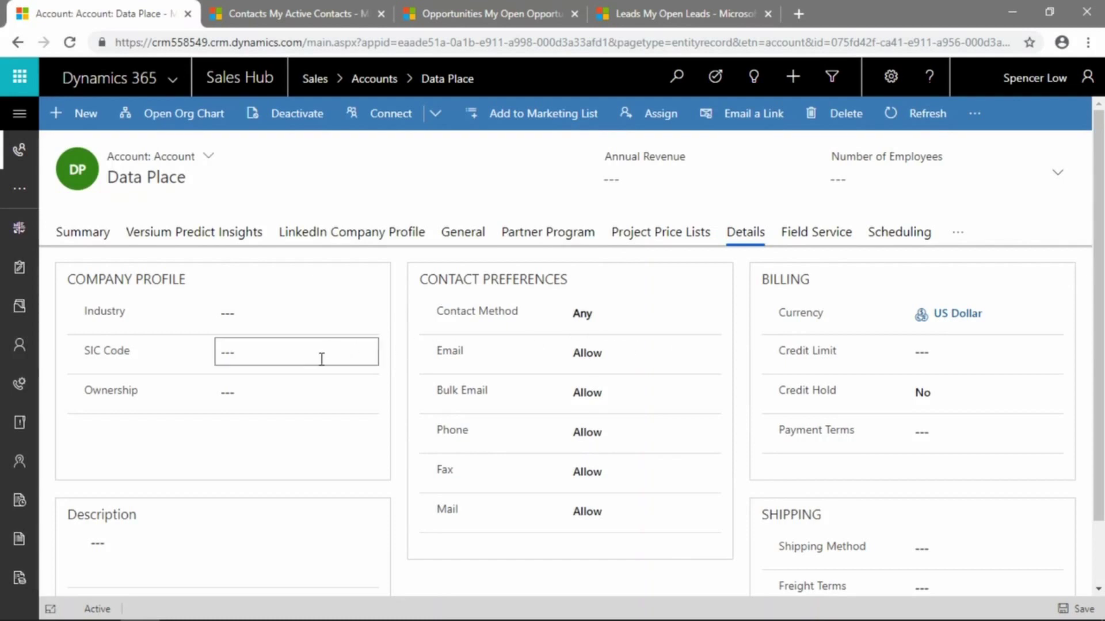
click(339, 322)
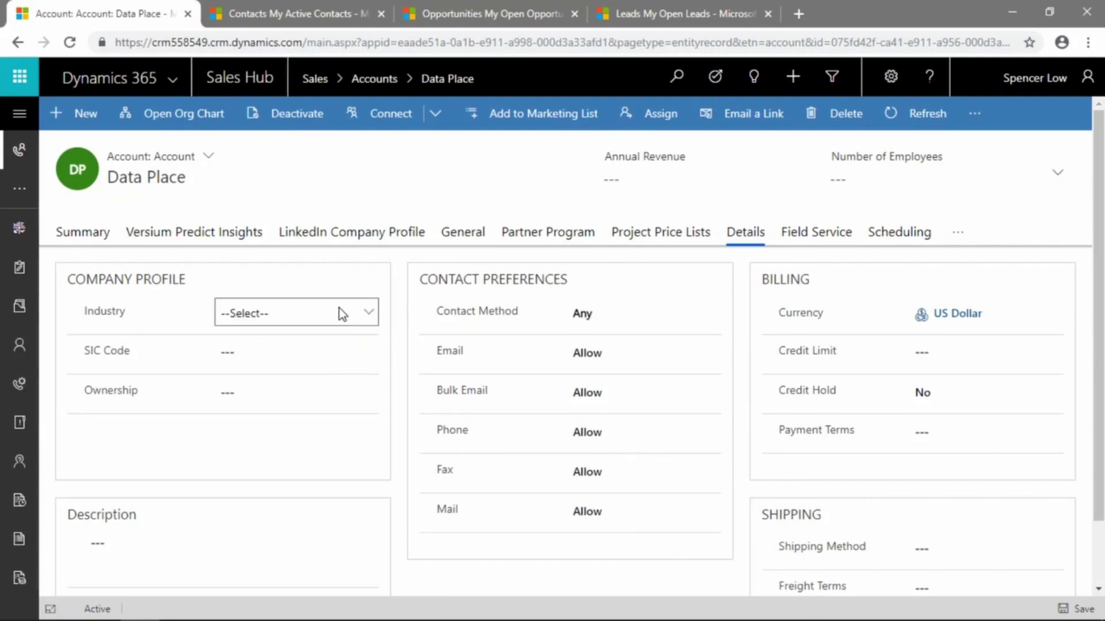
scroll(463, 332, down, 2)
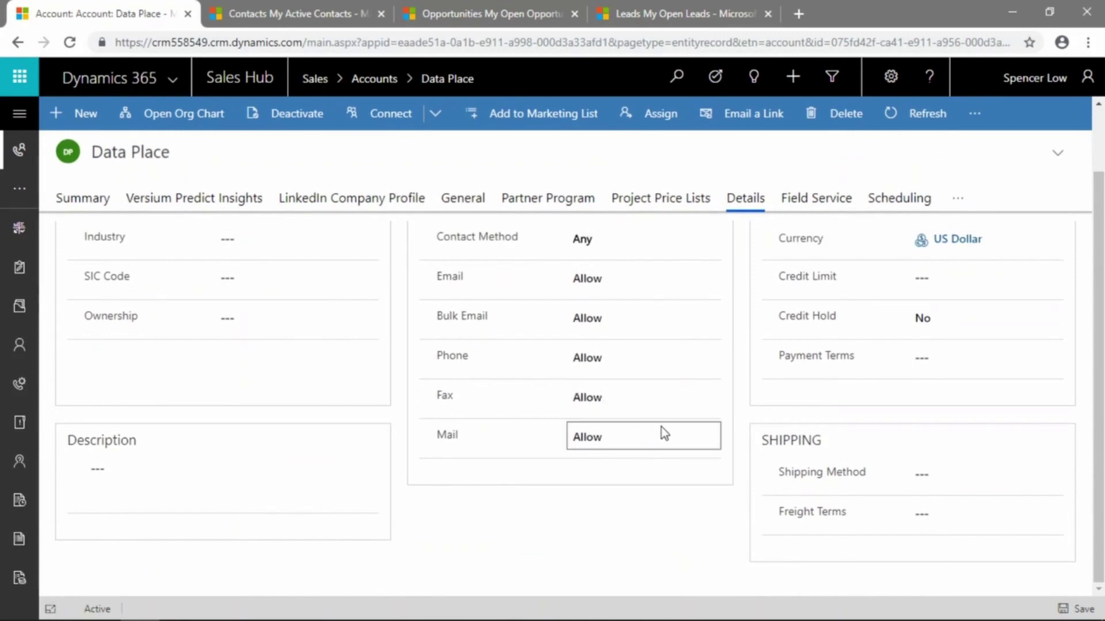
scroll(662, 427, up, 2)
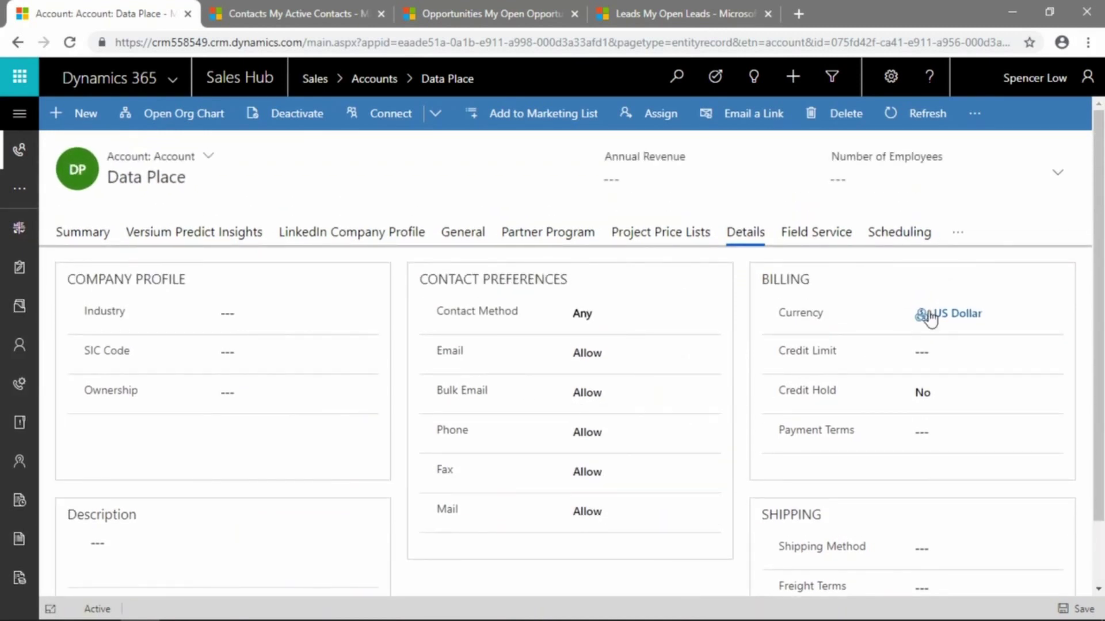
click(961, 239)
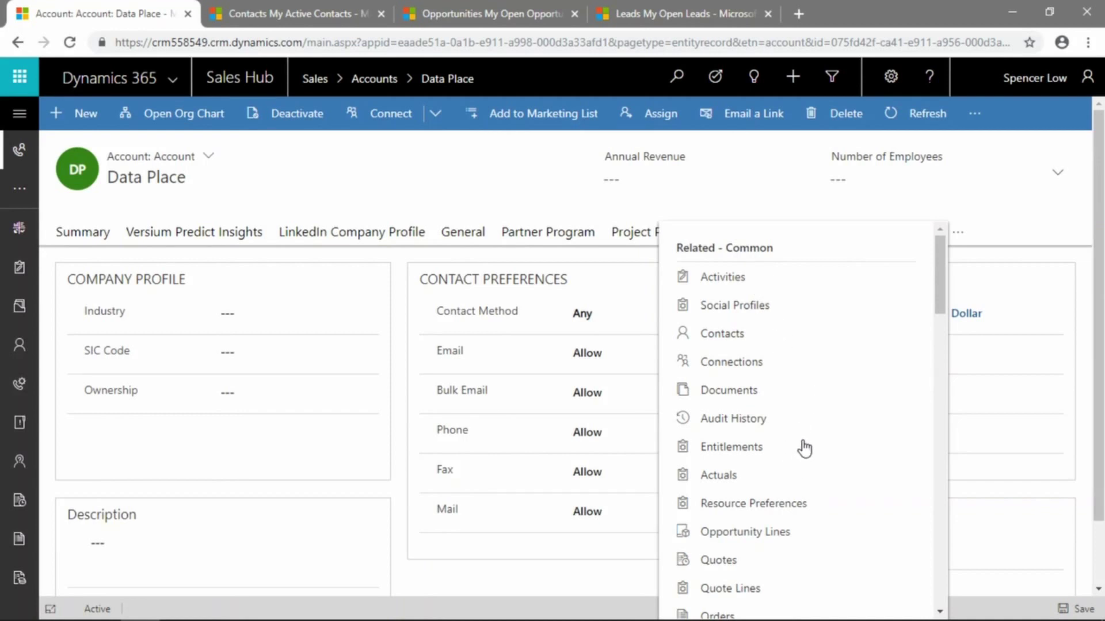
scroll(800, 443, down, 4)
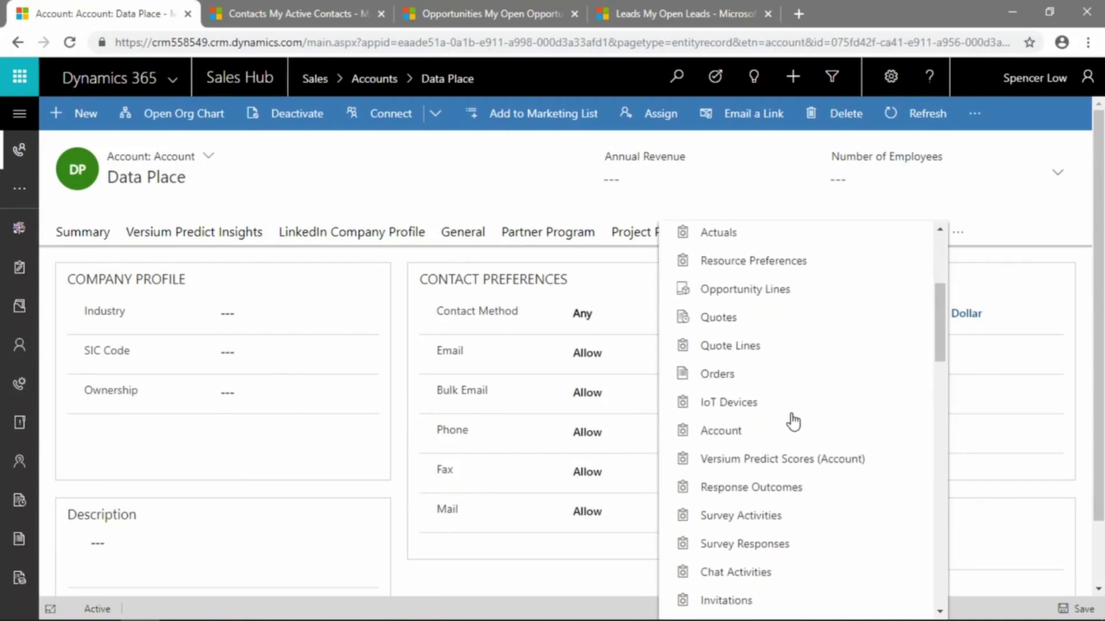
scroll(793, 422, down, 12)
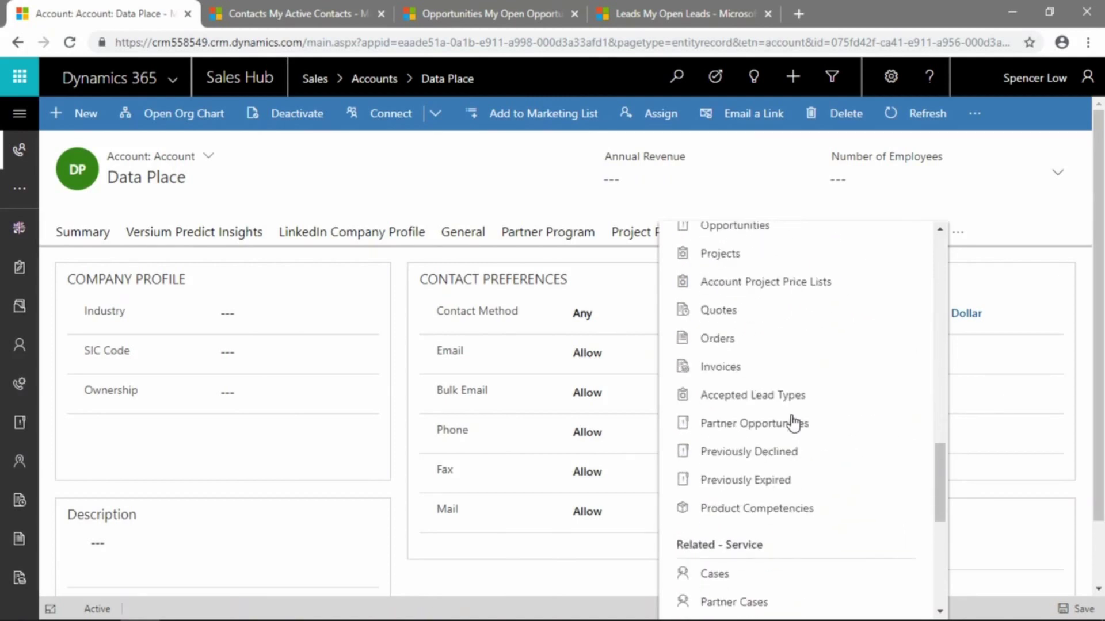
scroll(794, 425, down, 7)
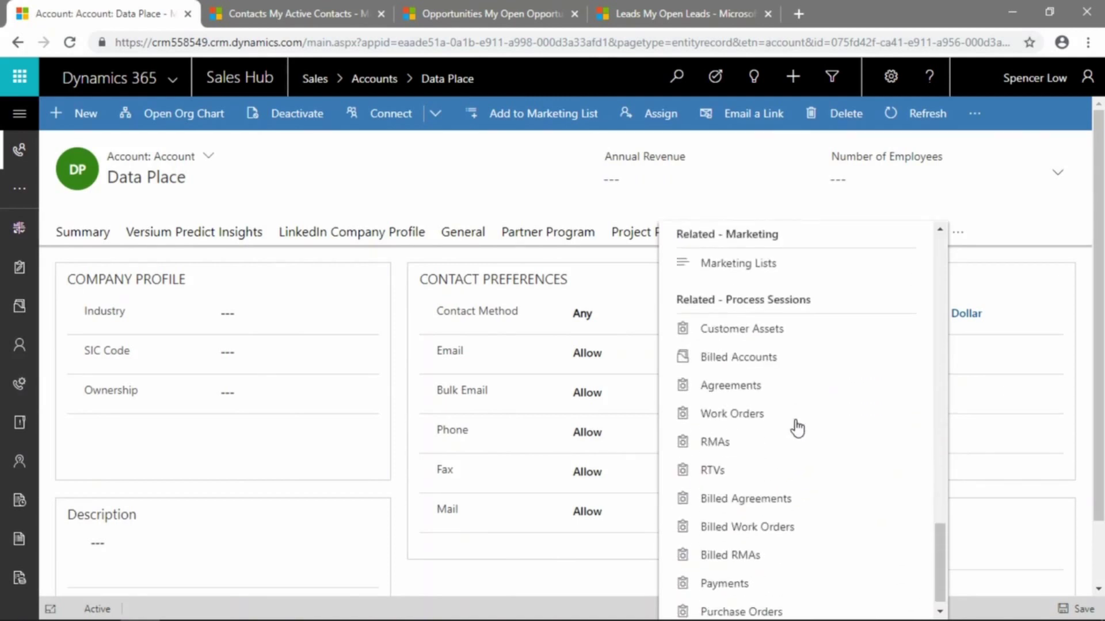
scroll(797, 428, up, 10)
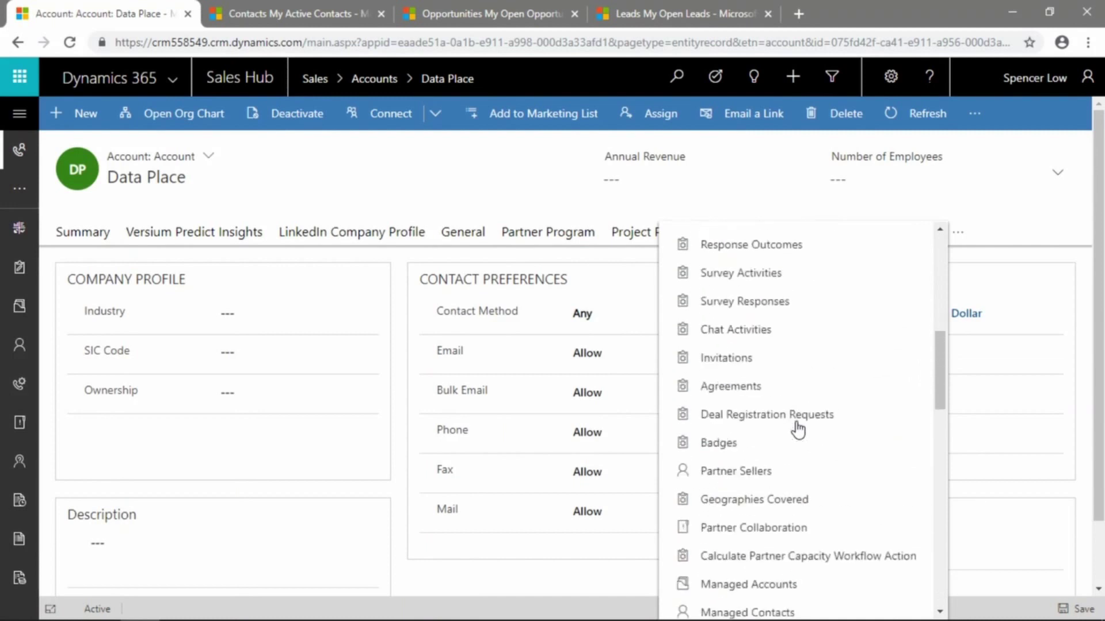
scroll(797, 428, up, 8)
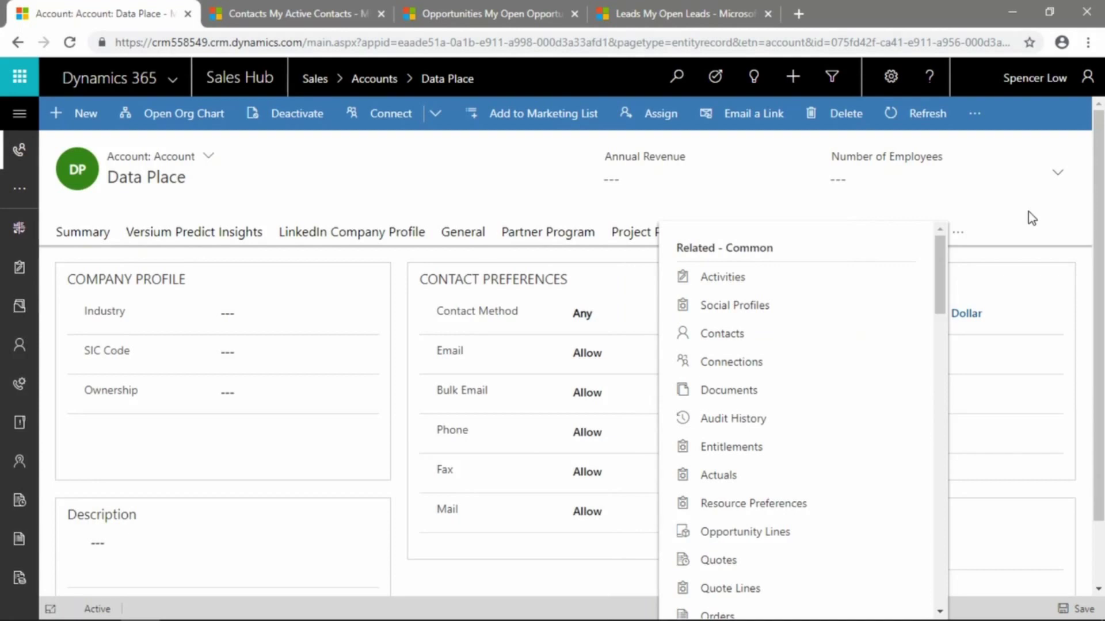
click(972, 231)
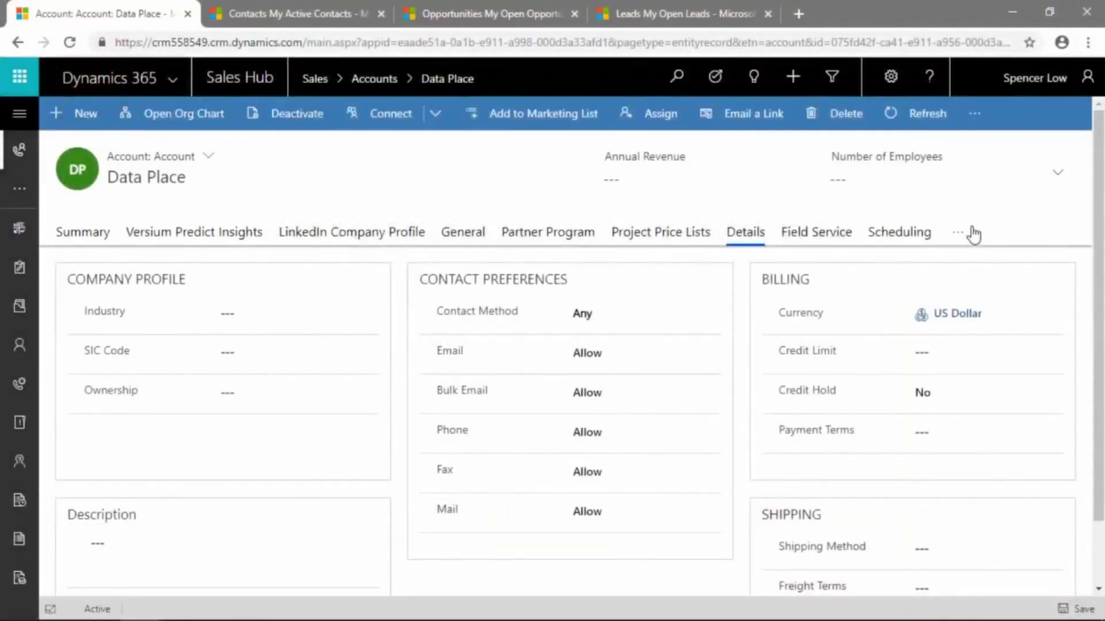
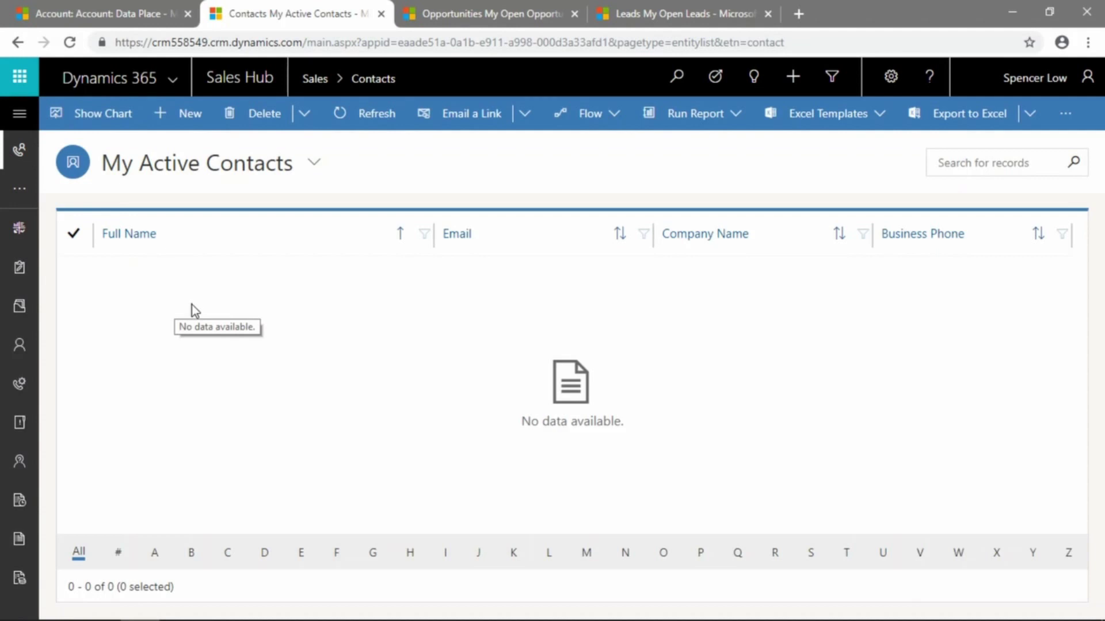
Create a new contact record and review its empty form fields
click(180, 120)
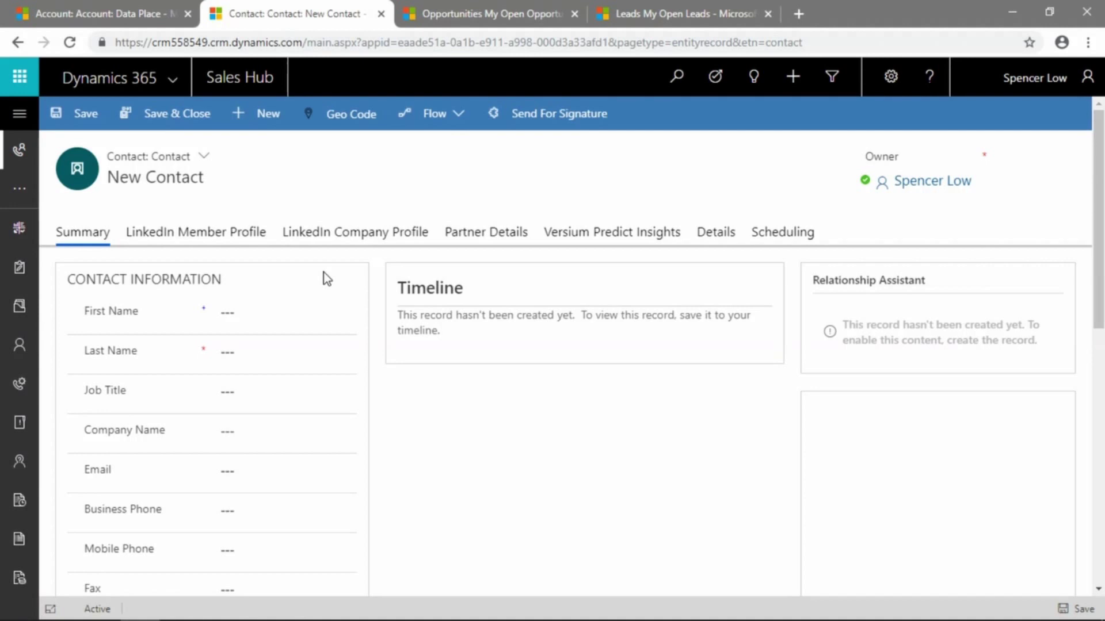
scroll(323, 273, down, 5)
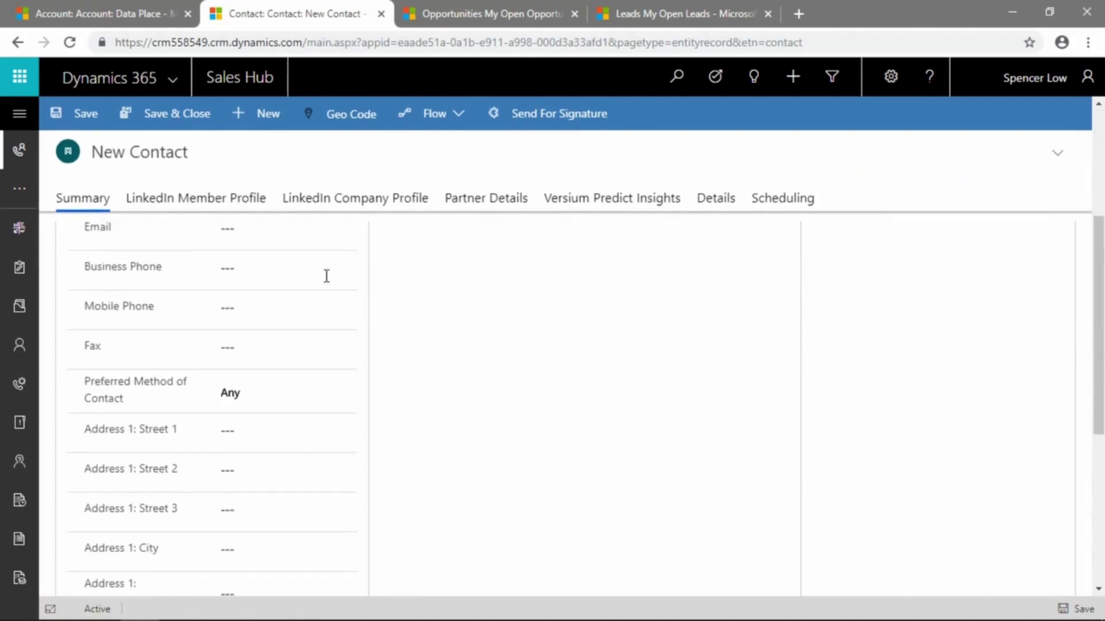
scroll(326, 276, down, 5)
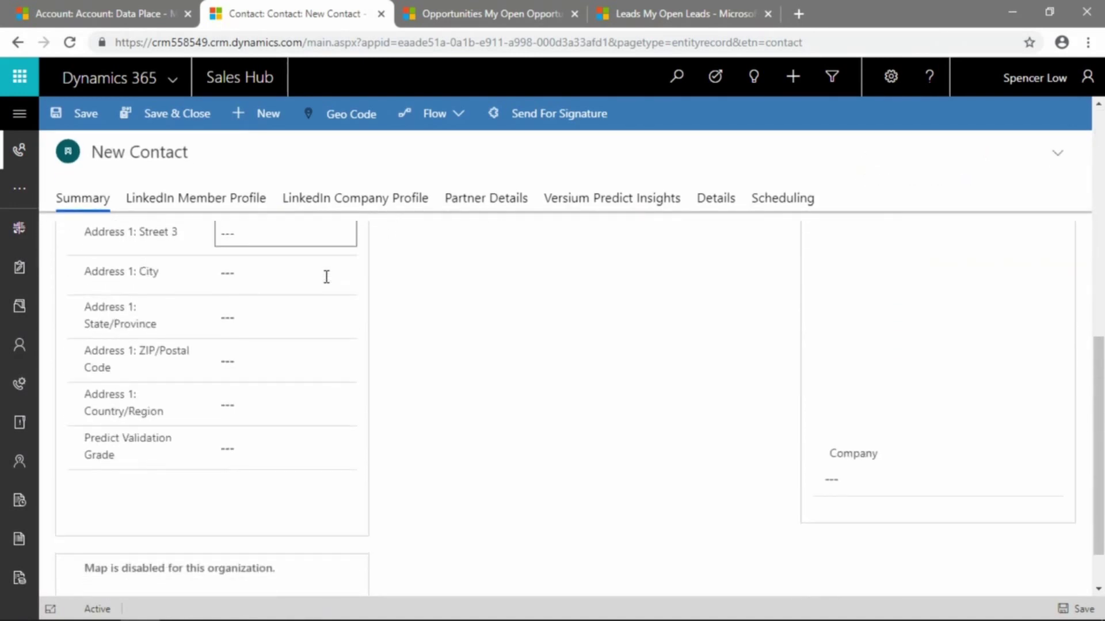
scroll(334, 334, up, 10)
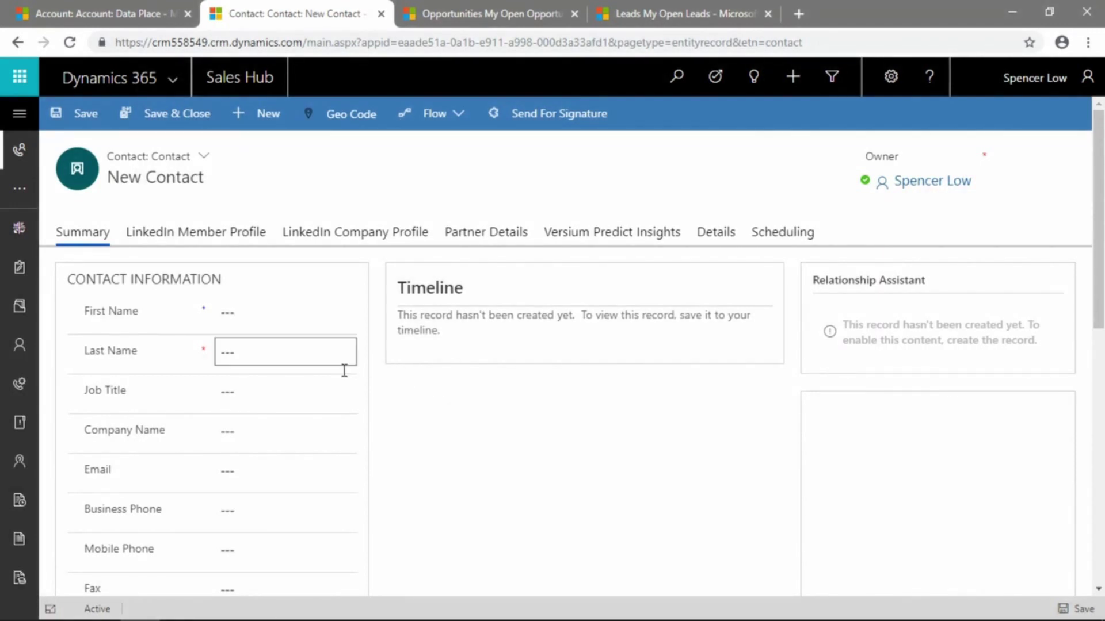
Enter the contact's first and last name, job title Buyer, and company Data Place
click(275, 312)
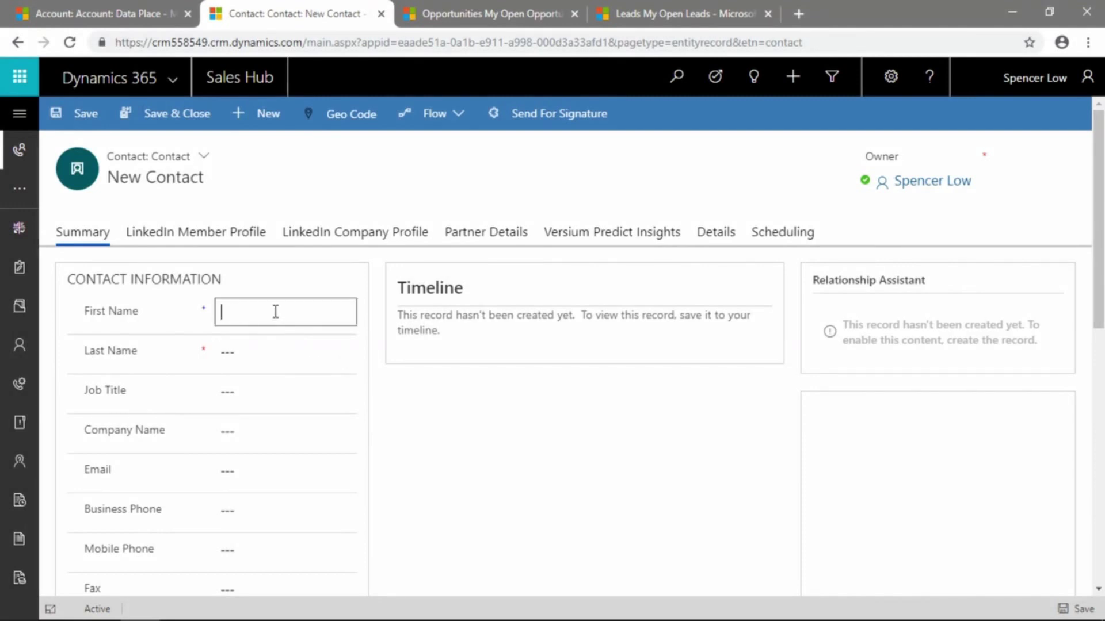
text(Garth)
key(Tab)
text(Al)
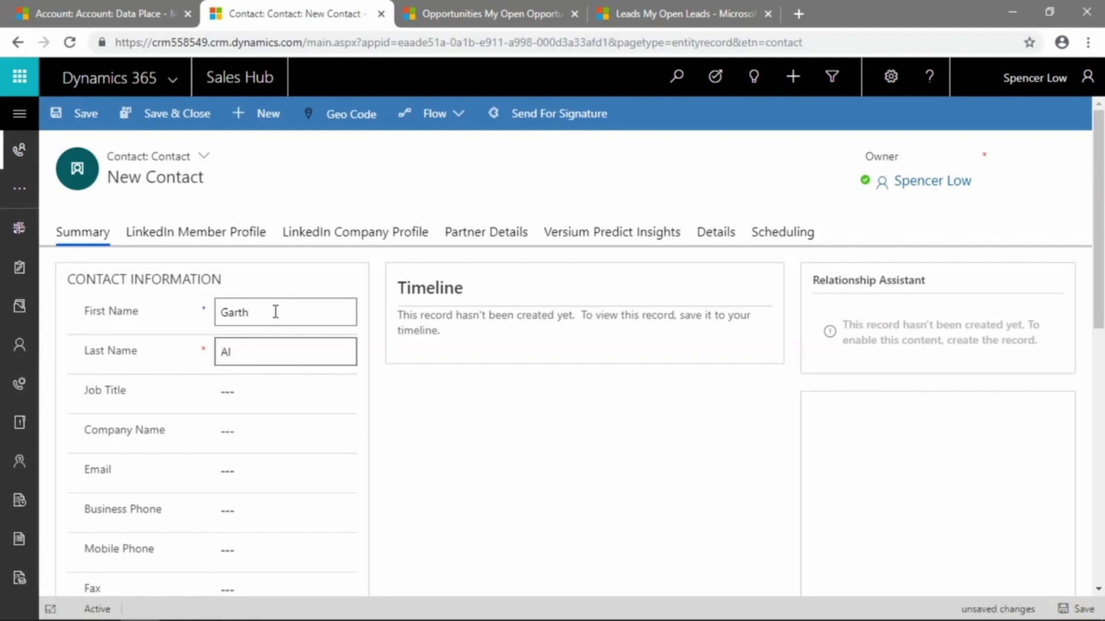
text(gar)
key(Tab)
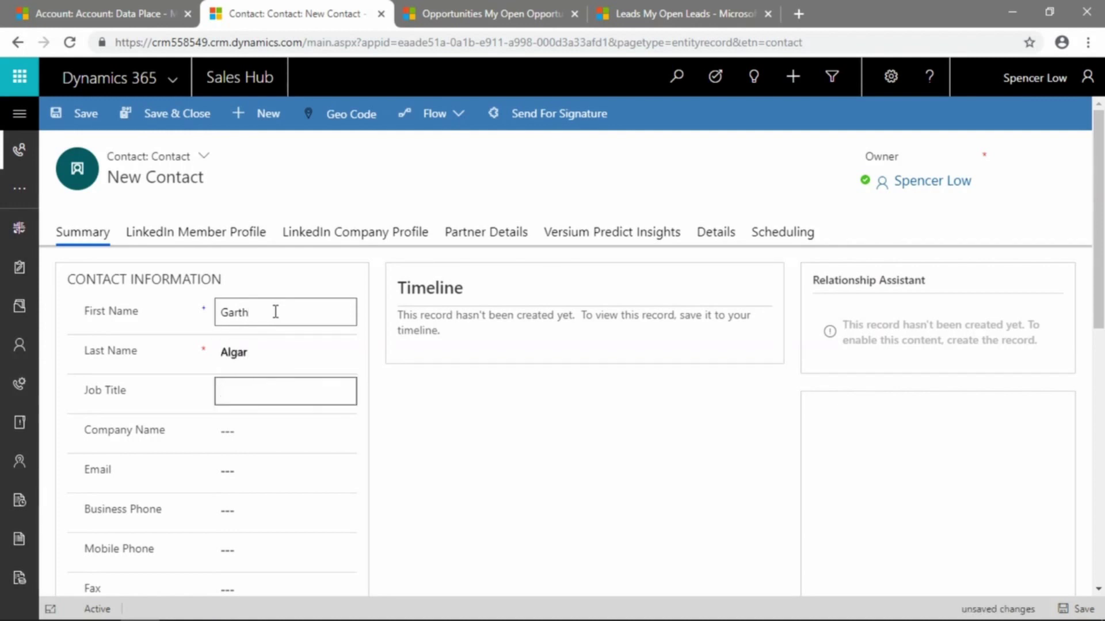
text(Buyer)
key(Tab)
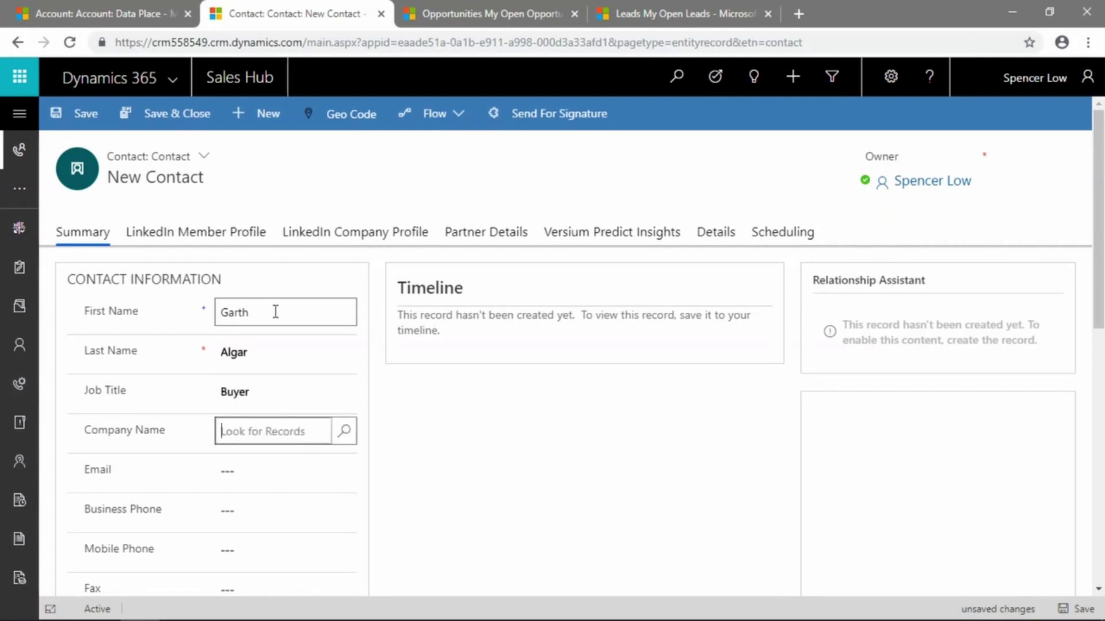
text(data place)
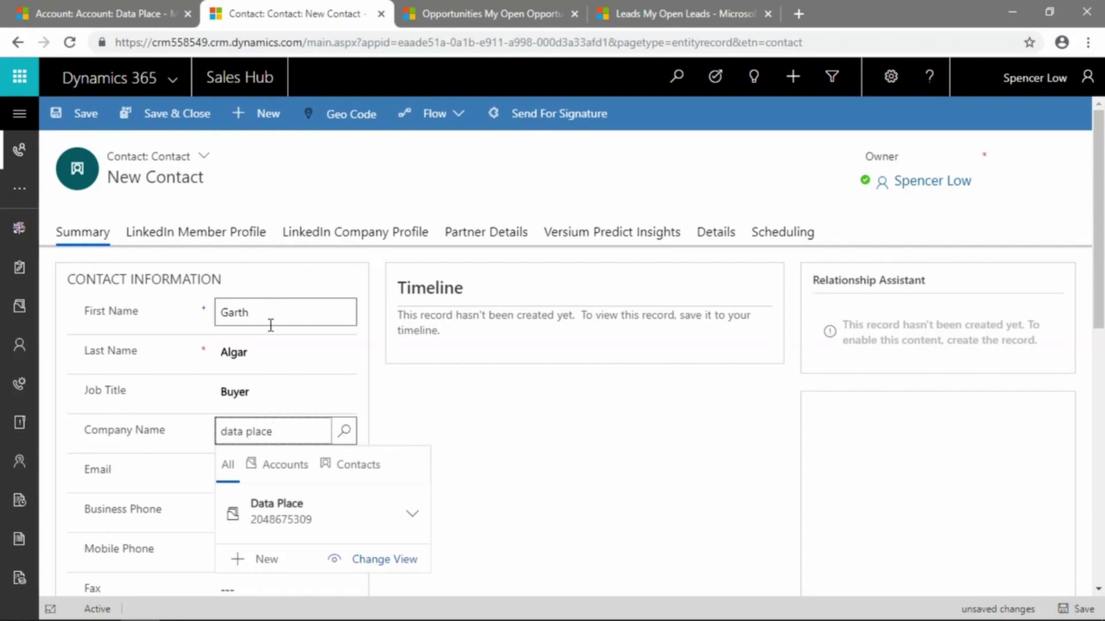
click(338, 516)
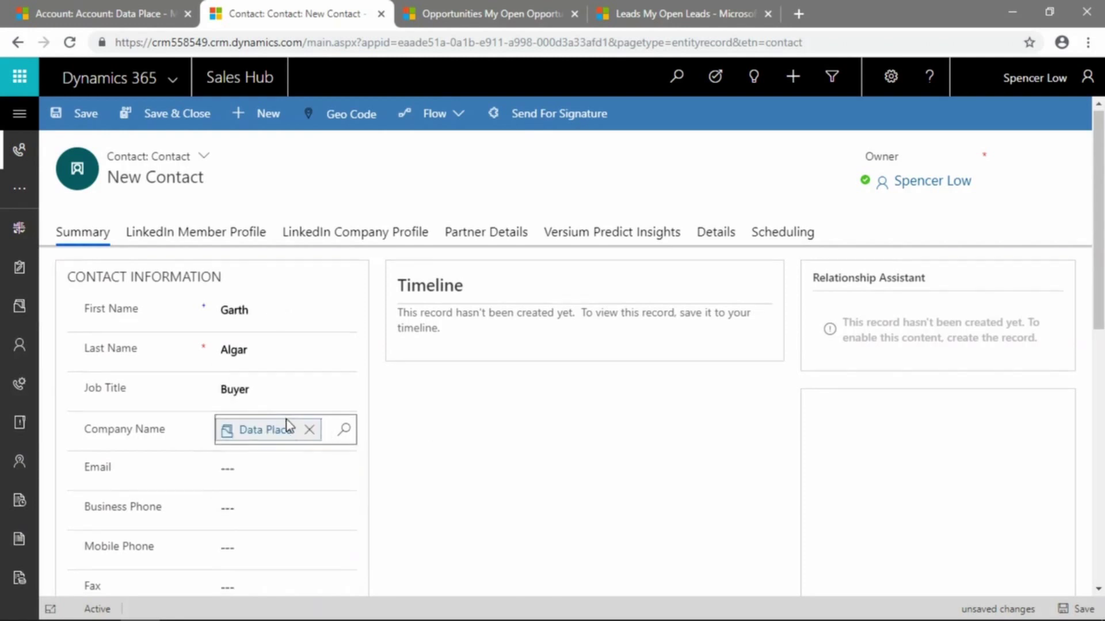
Add the contact's e-mail, business phone, city Winnipeg and province MB
scroll(276, 414, down, 1)
click(262, 395)
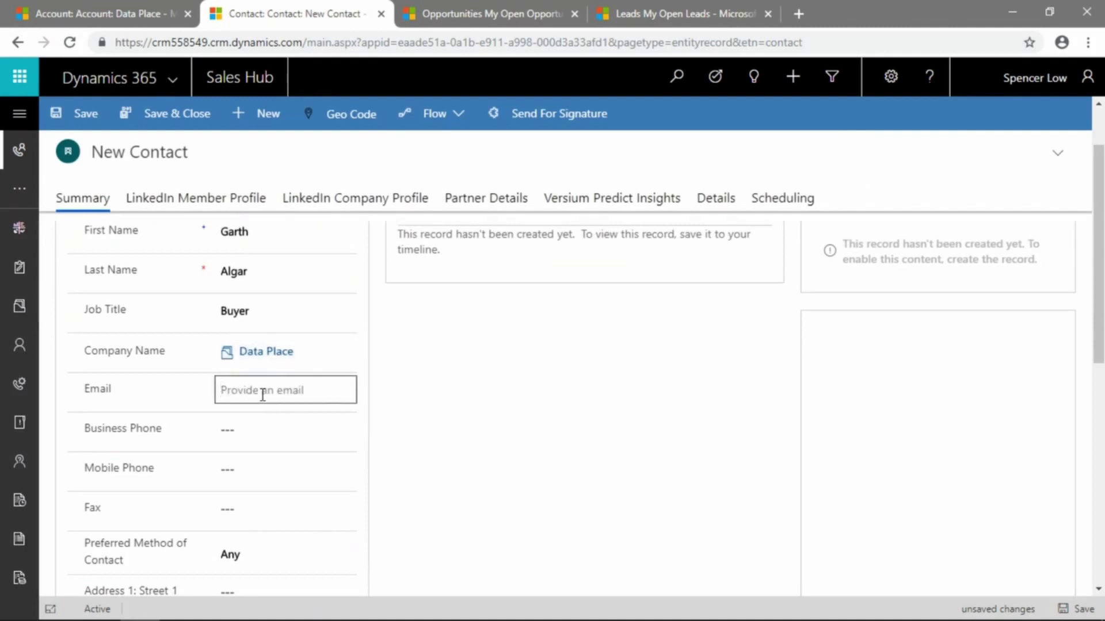
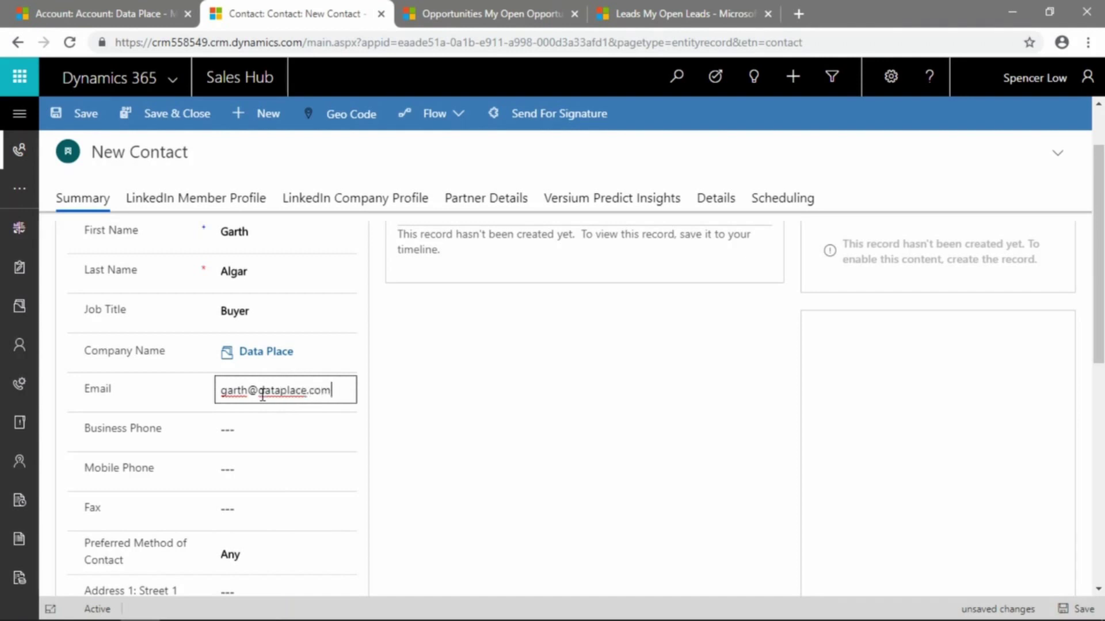
key(Tab)
text(204)
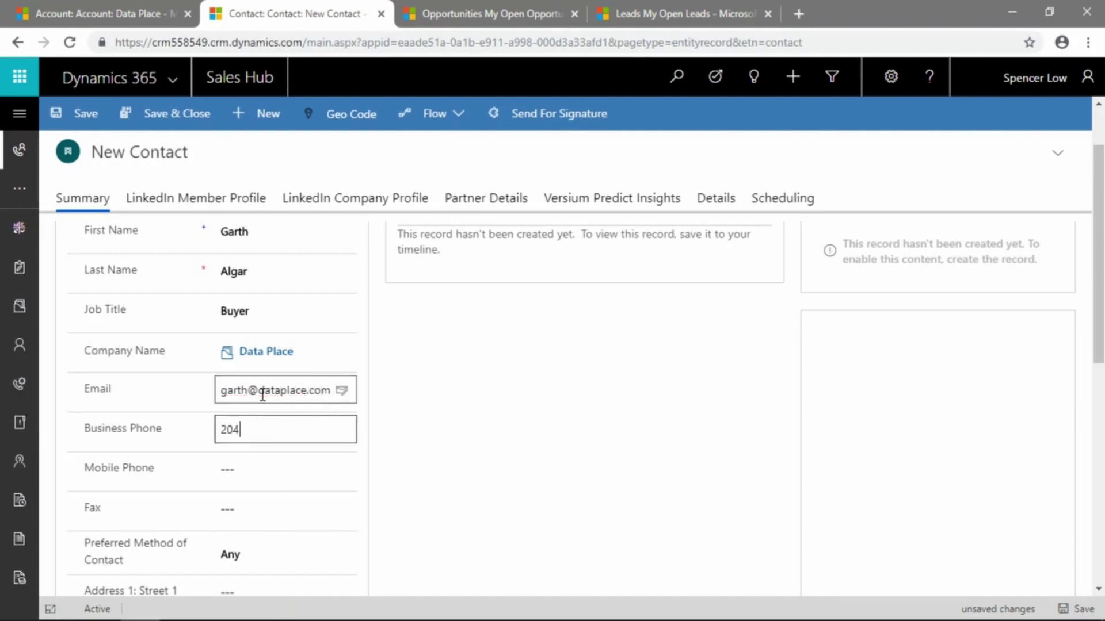
text(5551234)
key(Tab)
scroll(267, 403, down, 4)
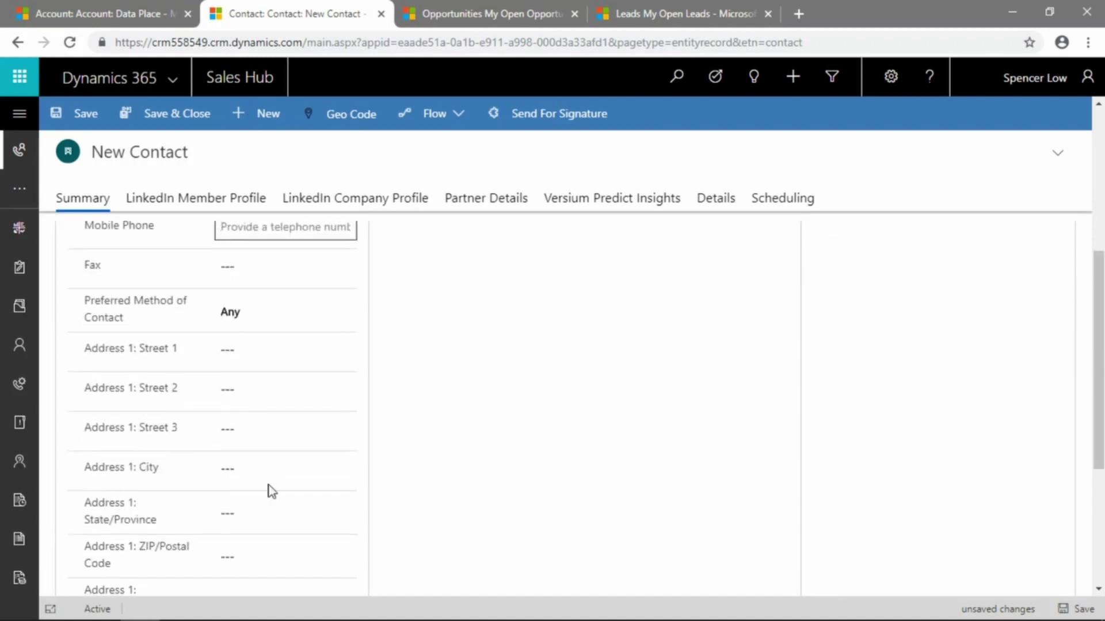
click(268, 474)
text(Winnipeg)
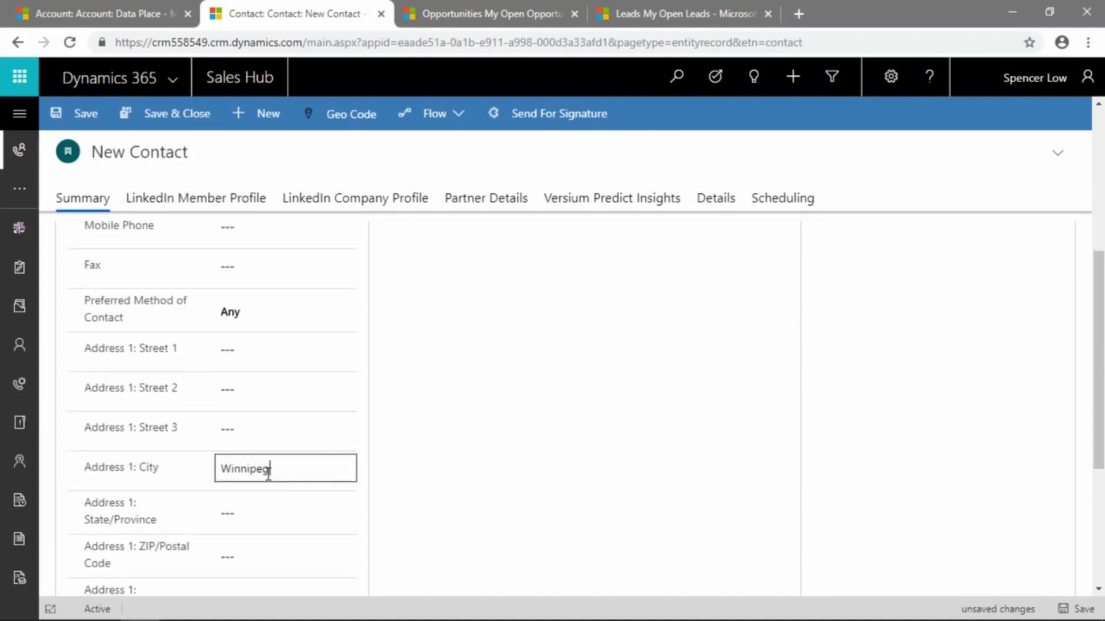
key(Tab)
text(MB)
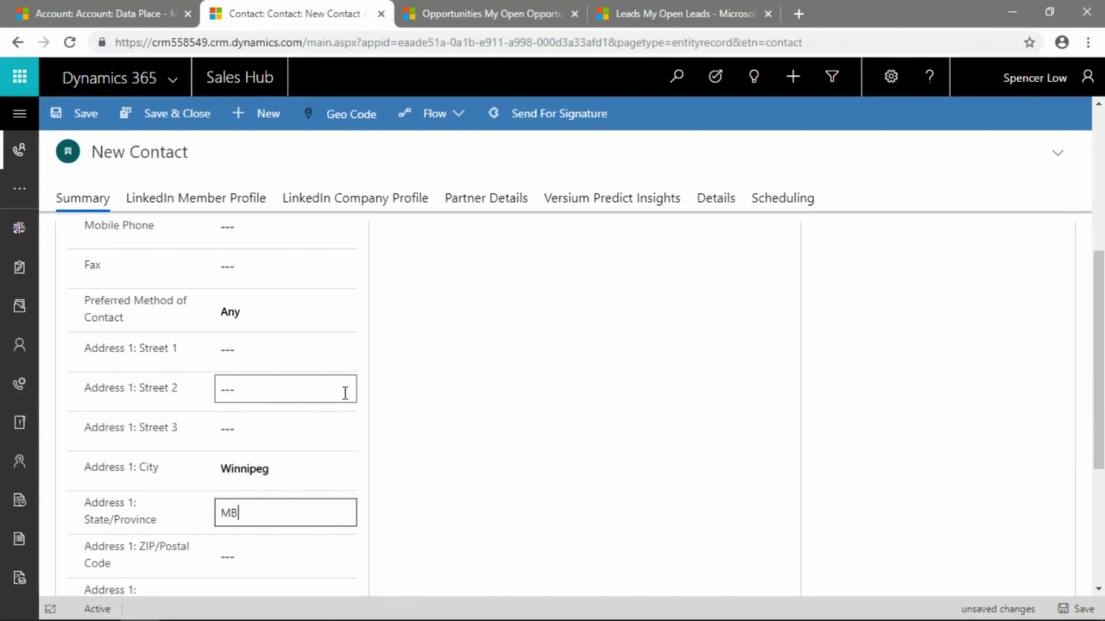
scroll(318, 403, down, 2)
scroll(318, 403, up, 7)
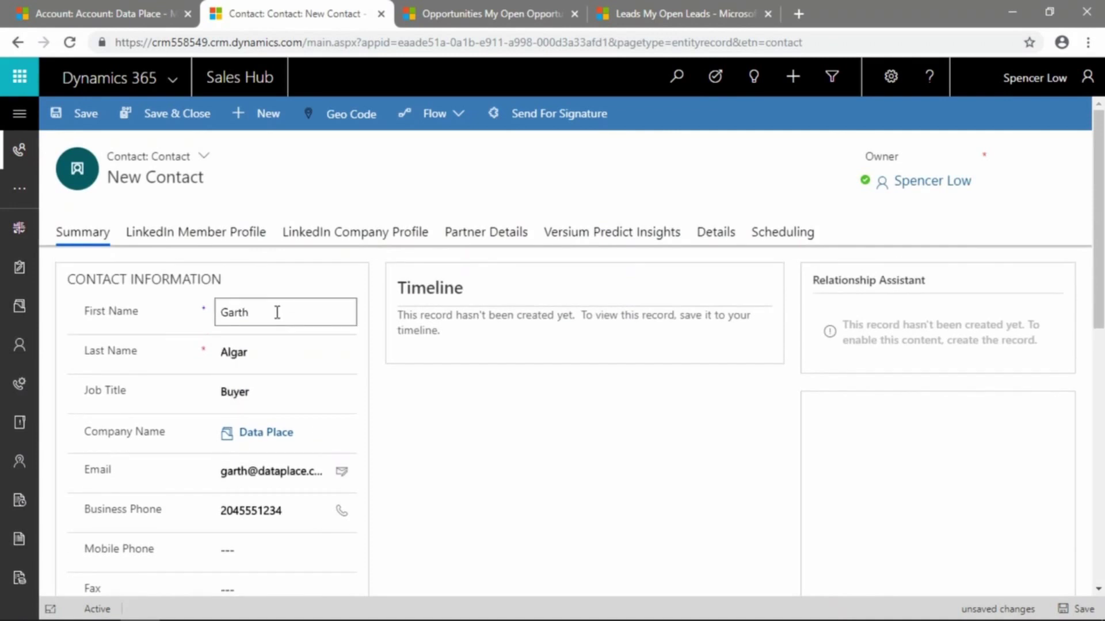
Save the new contact record
click(90, 121)
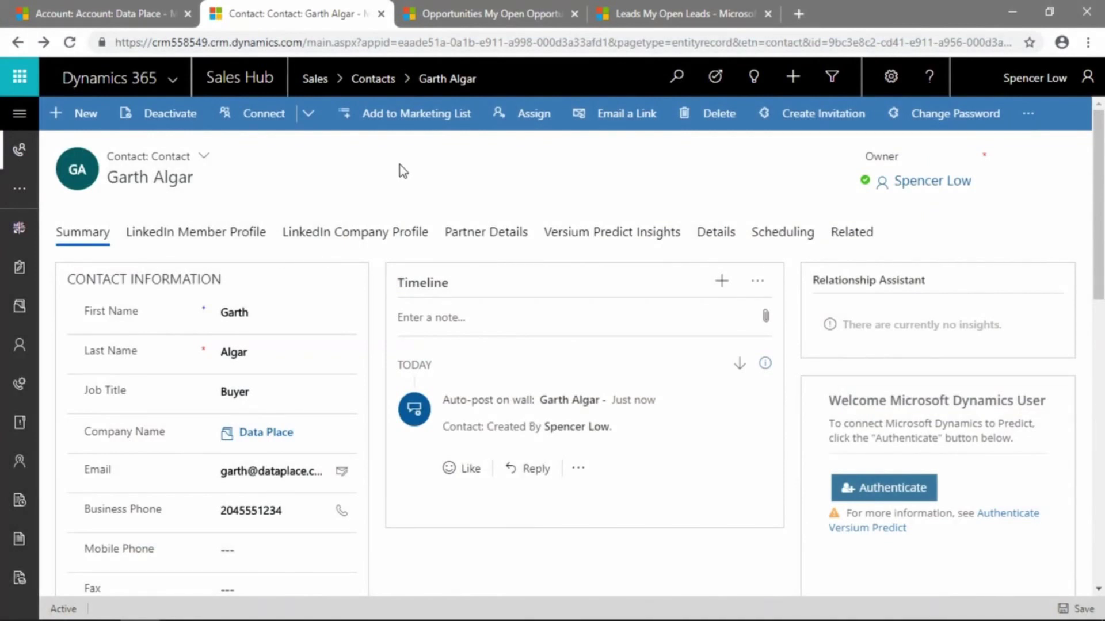
click(307, 115)
Return to the Data Place account and display its related Contacts view
click(119, 13)
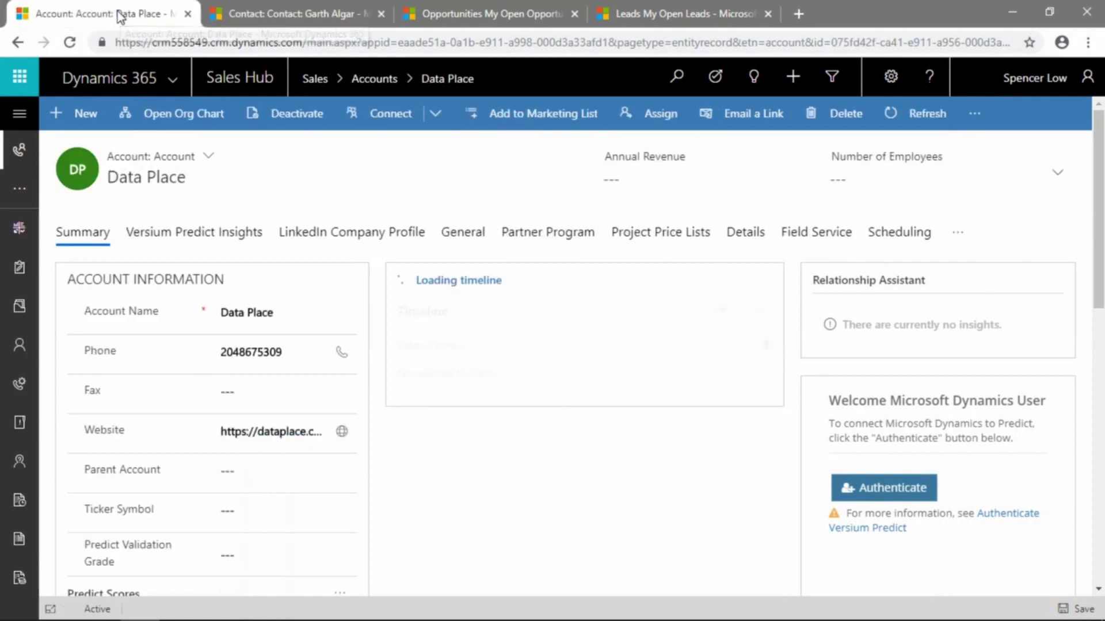
click(955, 236)
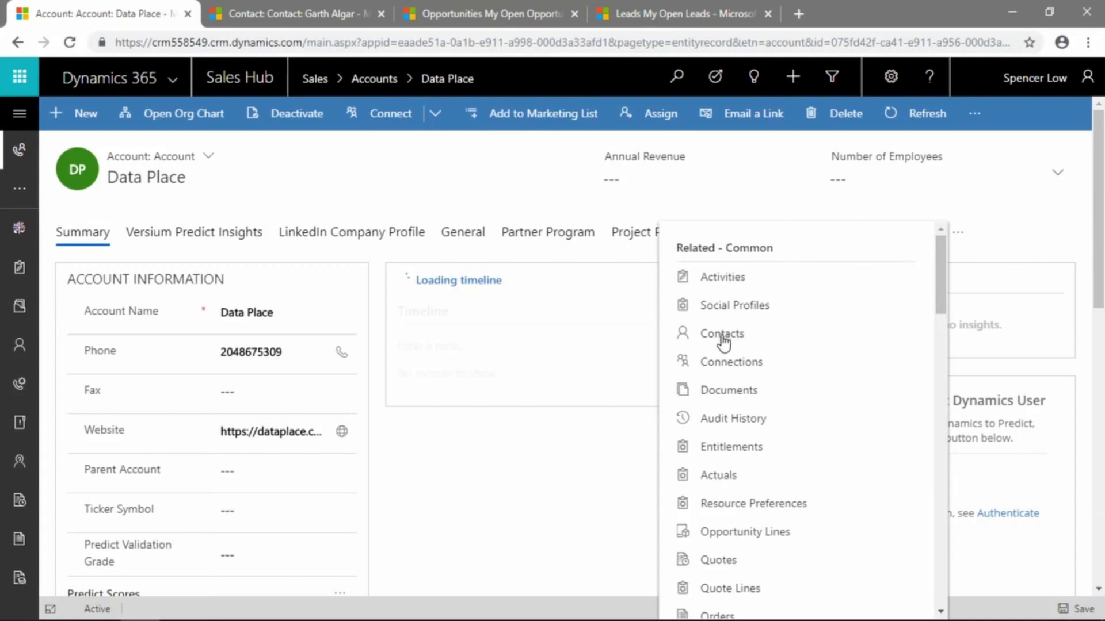
click(723, 338)
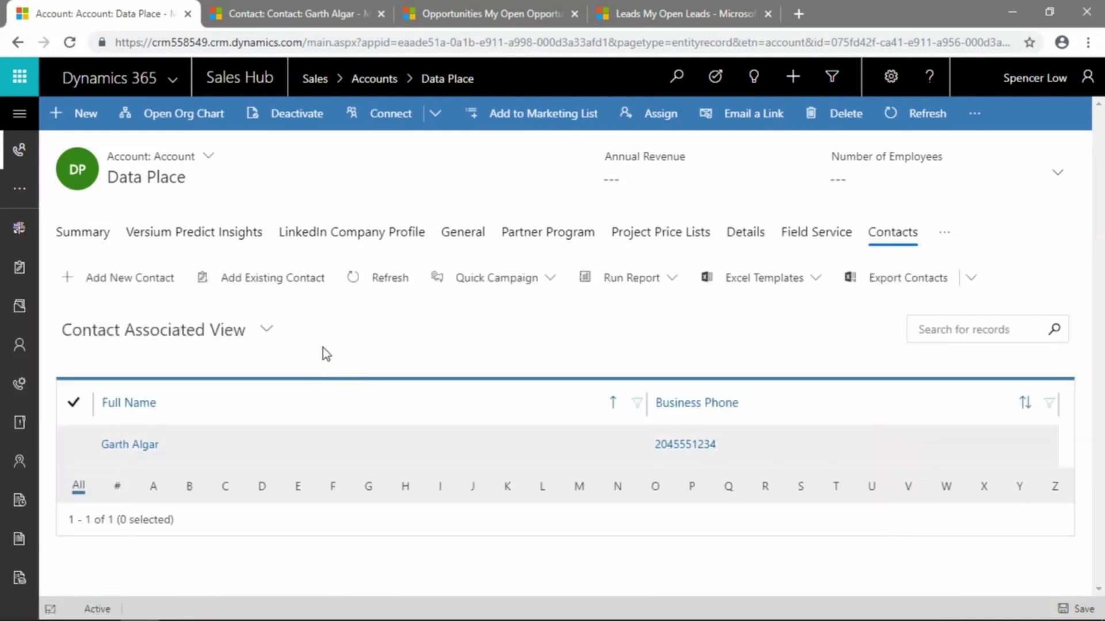
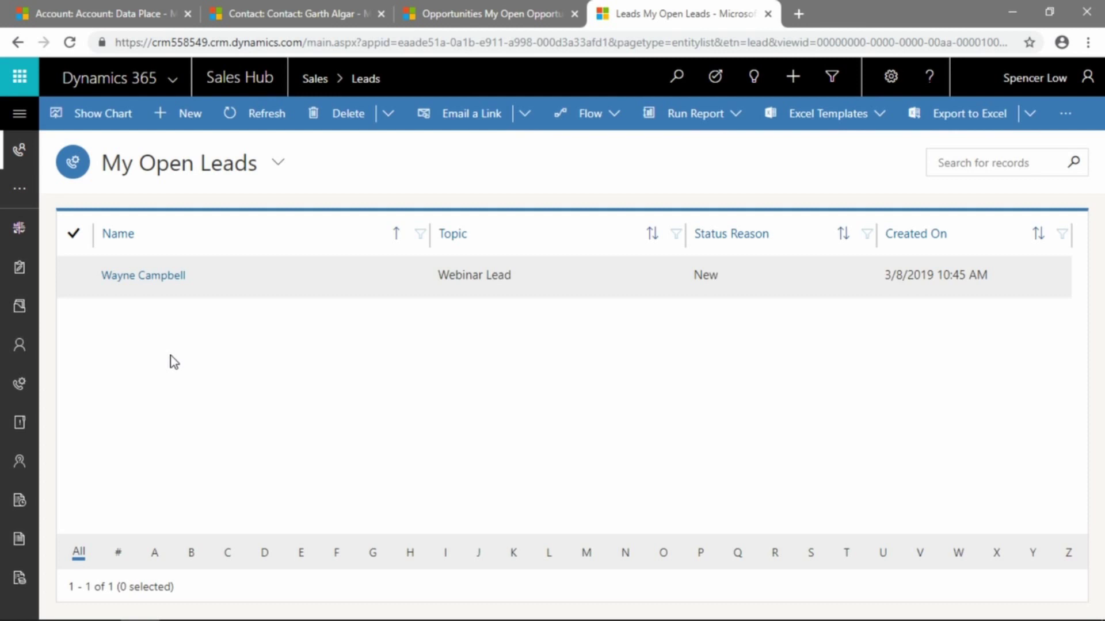
Select the Wayne Campbell lead in My Open Leads and qualify it
click(72, 277)
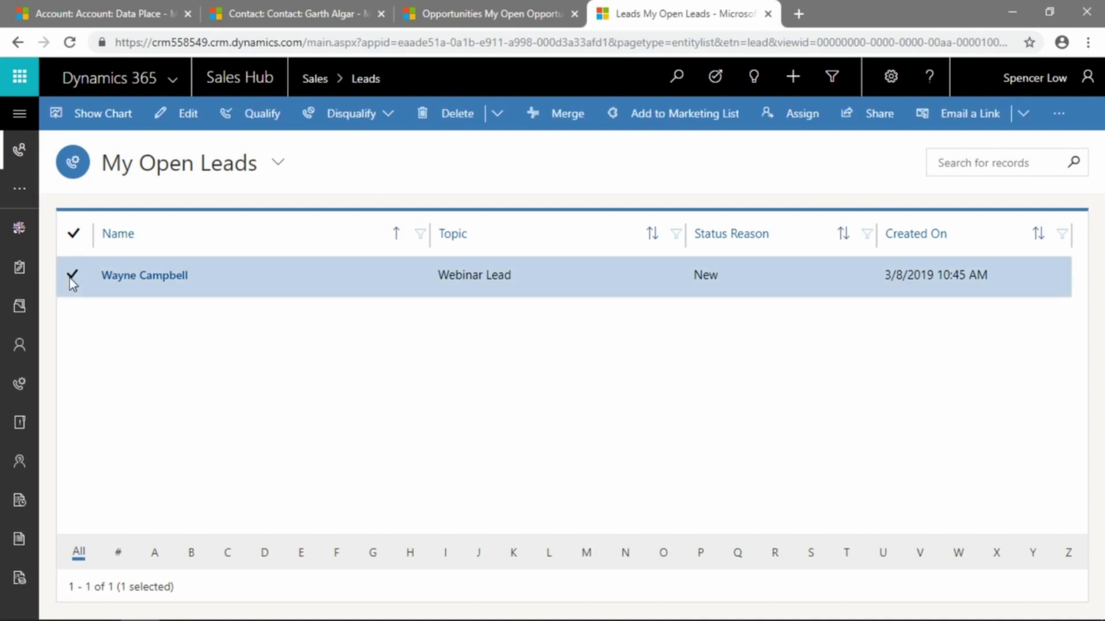
click(256, 122)
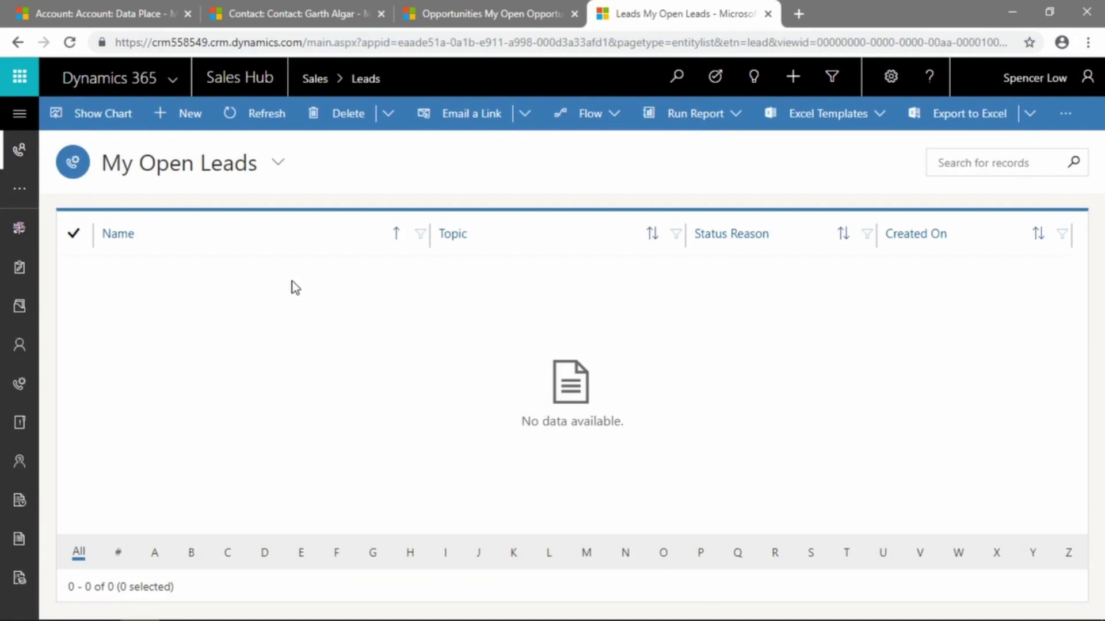
Check Accounts, Contacts and the refreshed Opportunities list for Big Company, Wayne Campbell and Webinar Lead
click(123, 6)
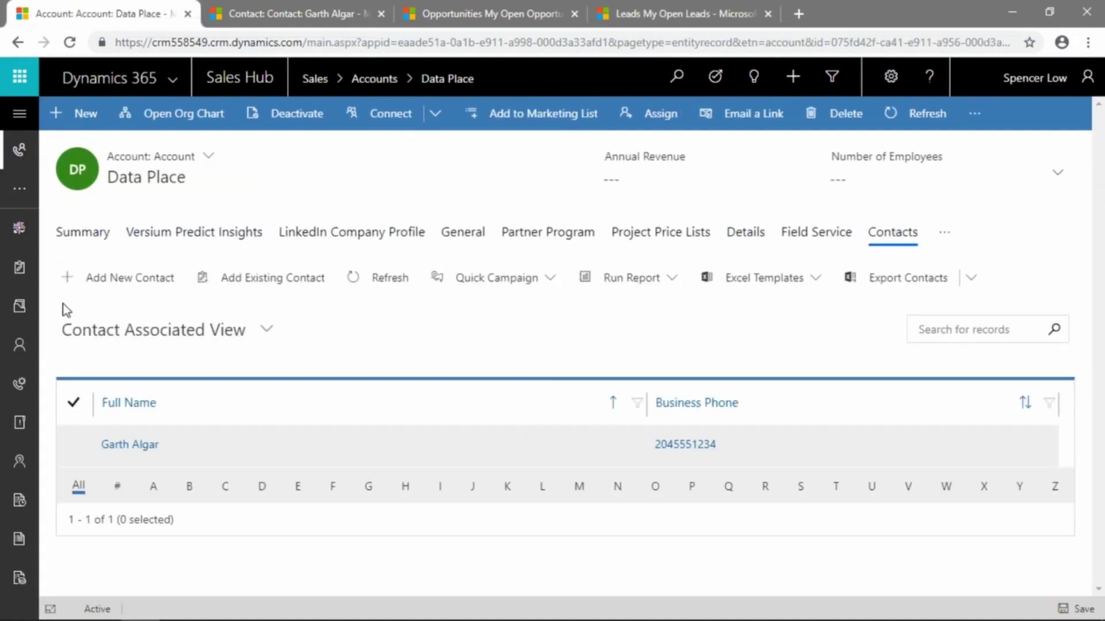
click(25, 307)
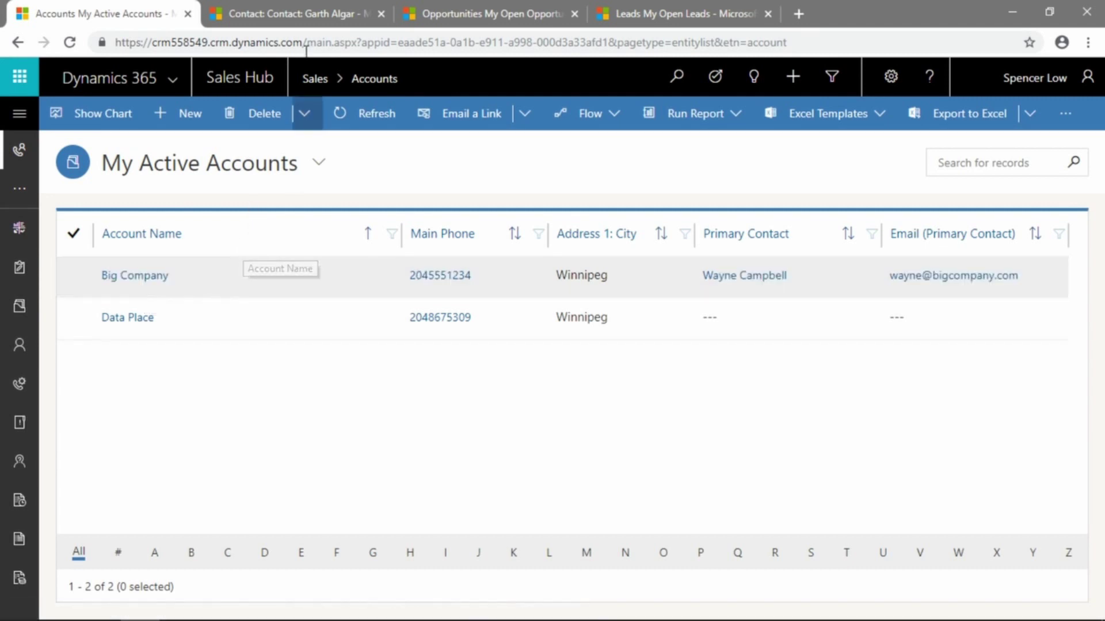
click(302, 3)
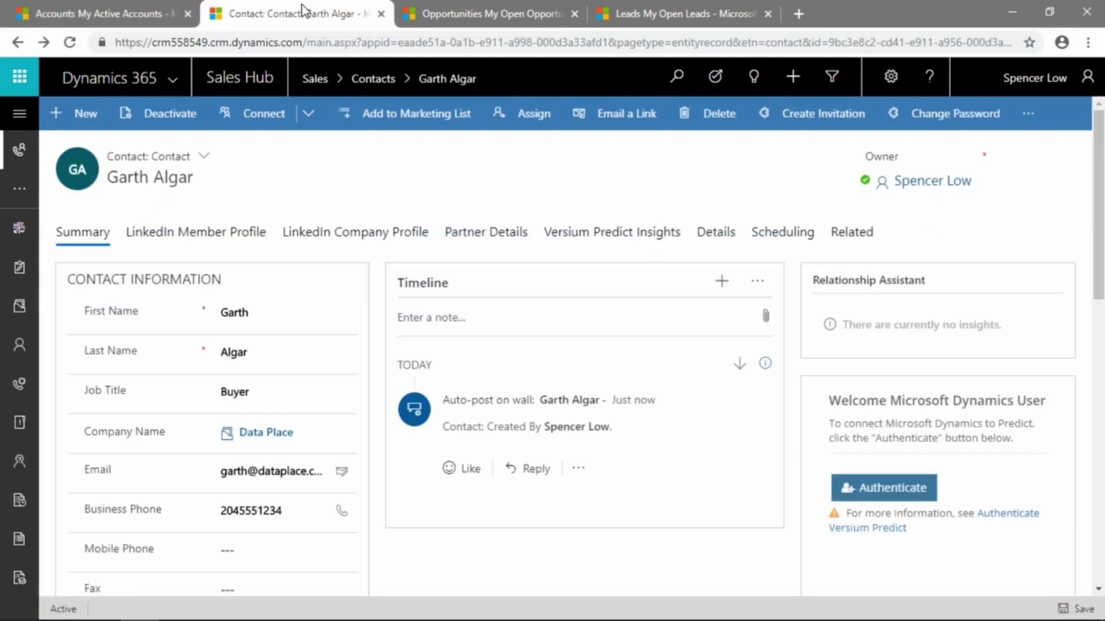
click(20, 345)
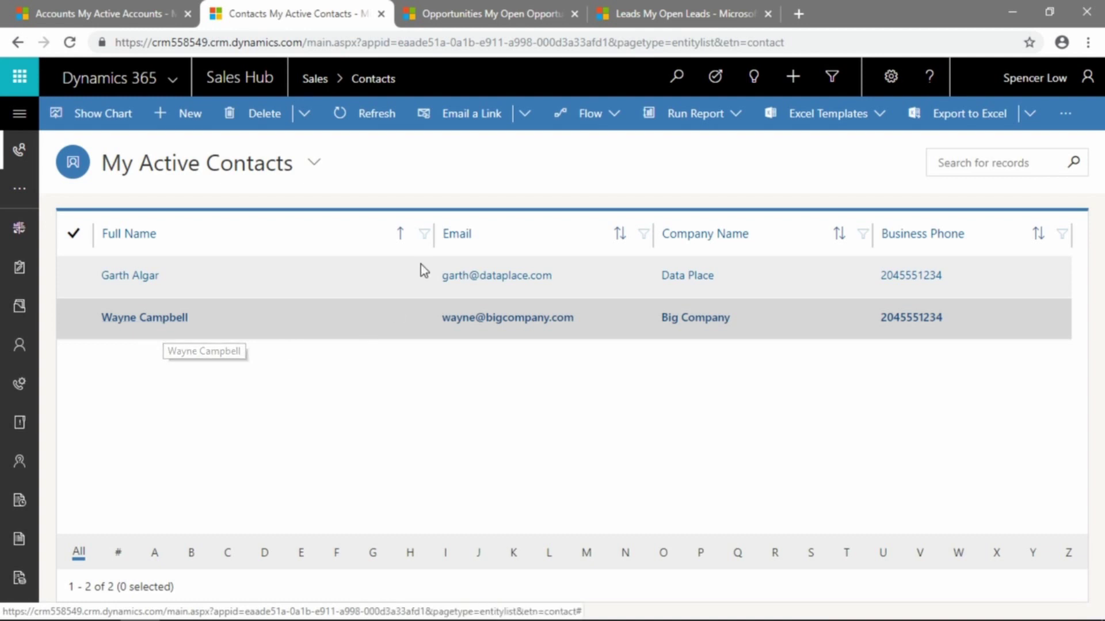
click(470, 9)
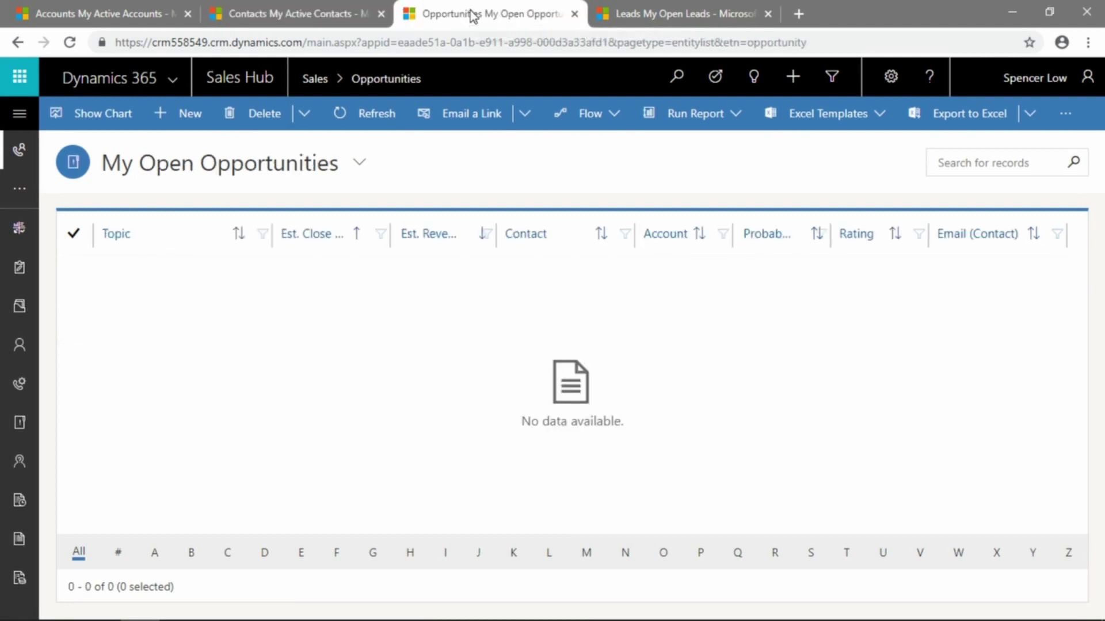
click(70, 43)
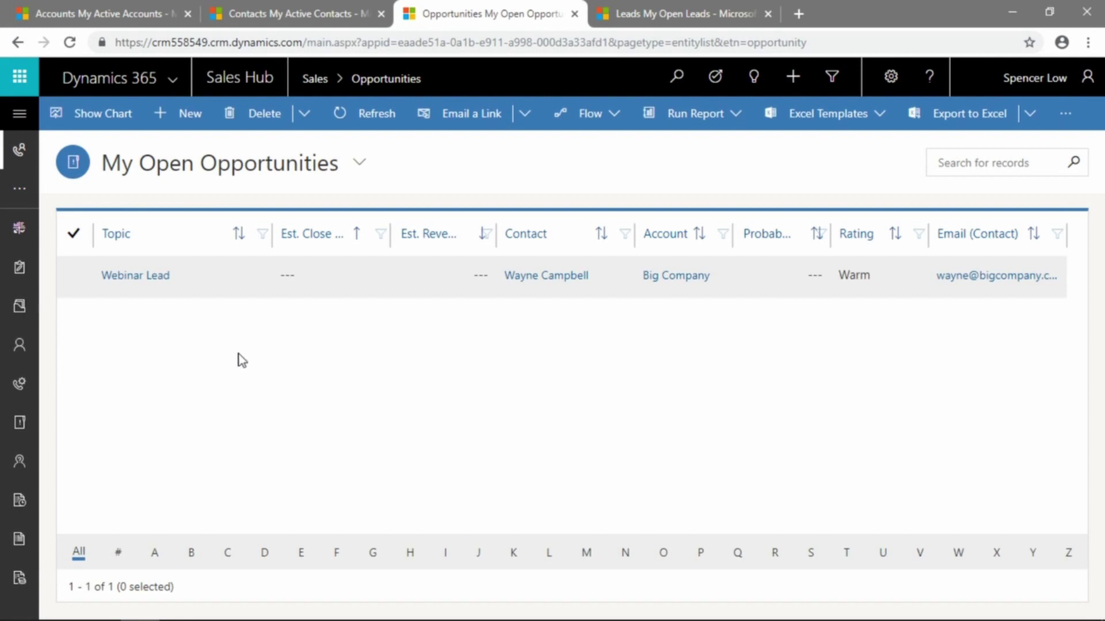
Open the Webinar Lead opportunity and set its Purchase Timeframe to Immediate
click(131, 277)
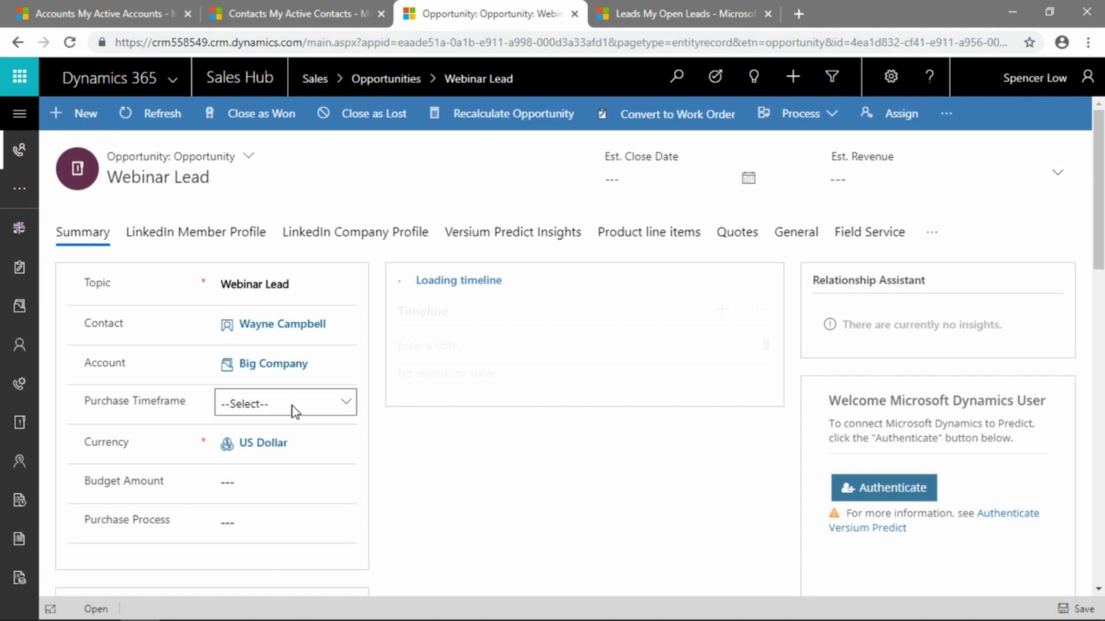
click(295, 411)
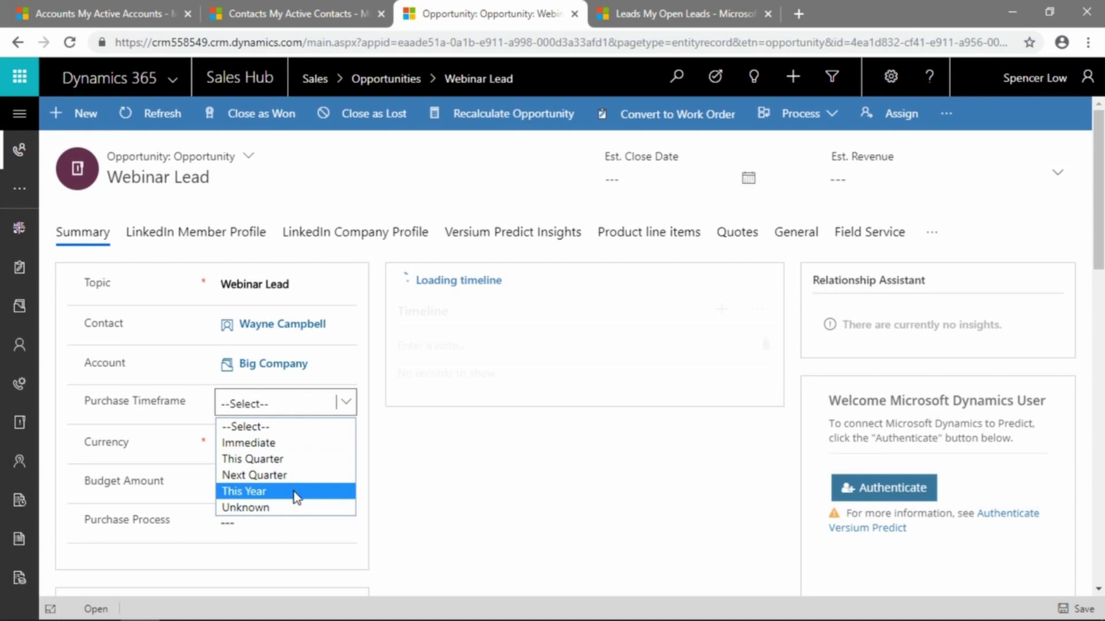
click(270, 443)
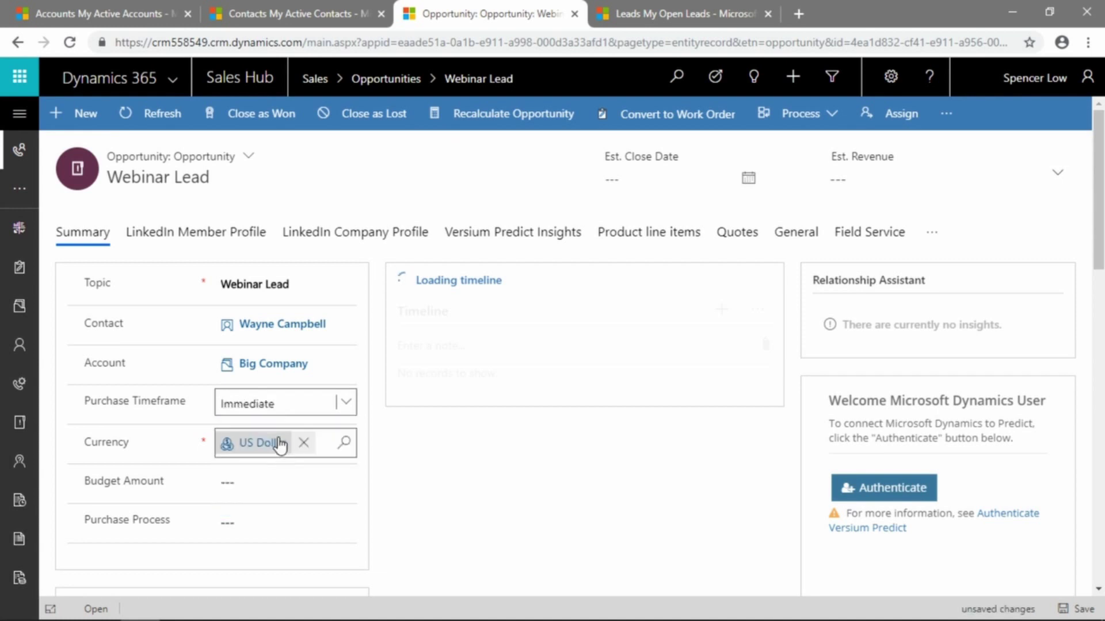
Enter a Budget Amount of 125000, leaving the purchase process unset
scroll(279, 444, down, 2)
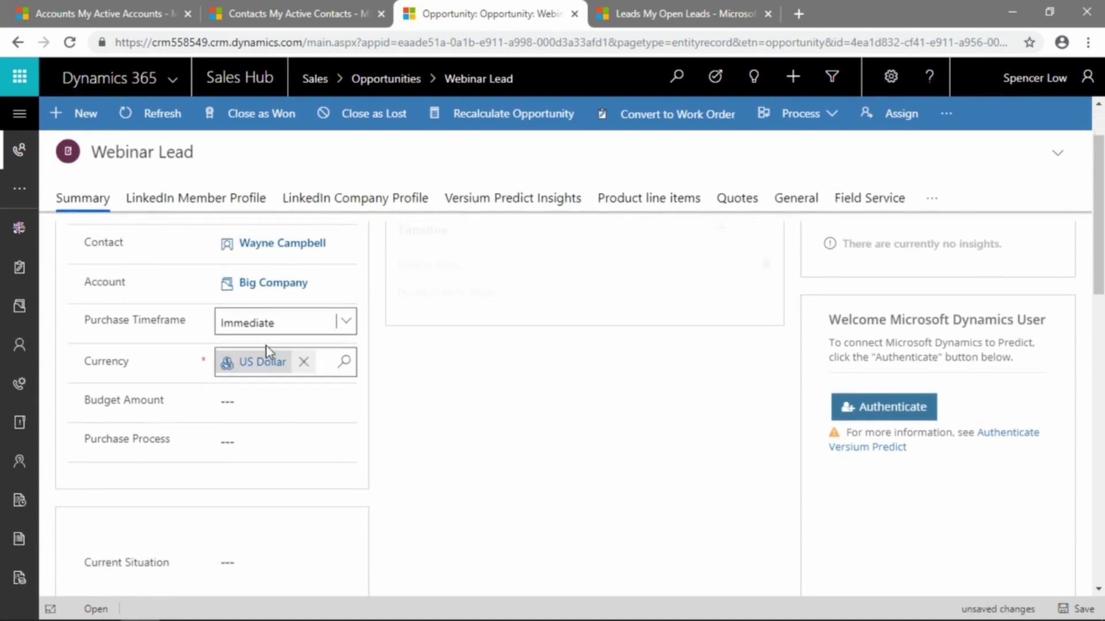
click(288, 402)
text(12)
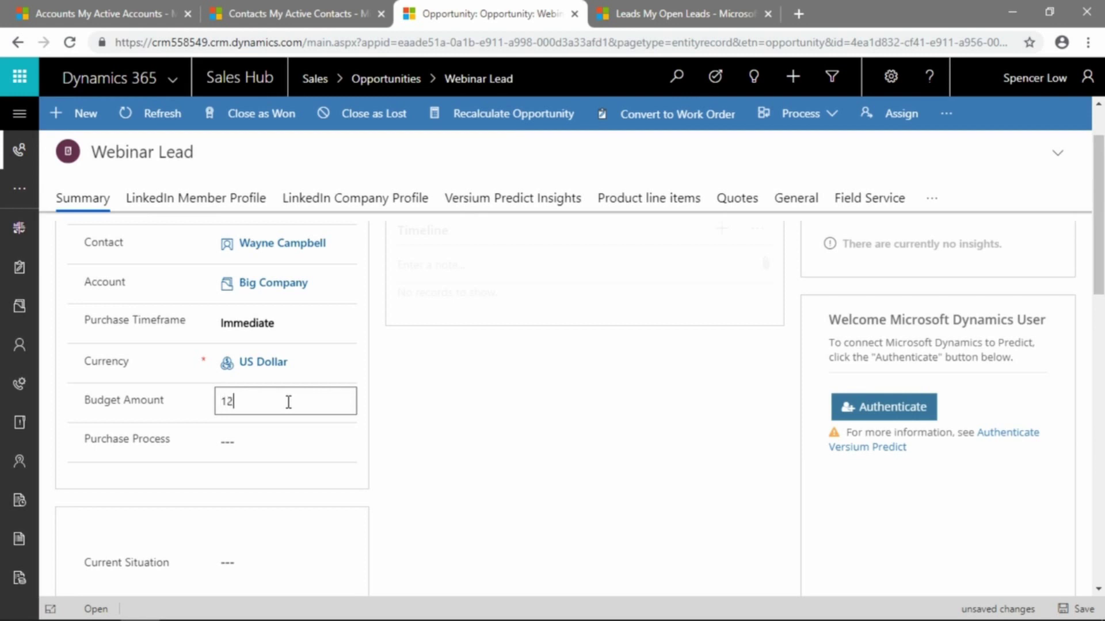
text(5000)
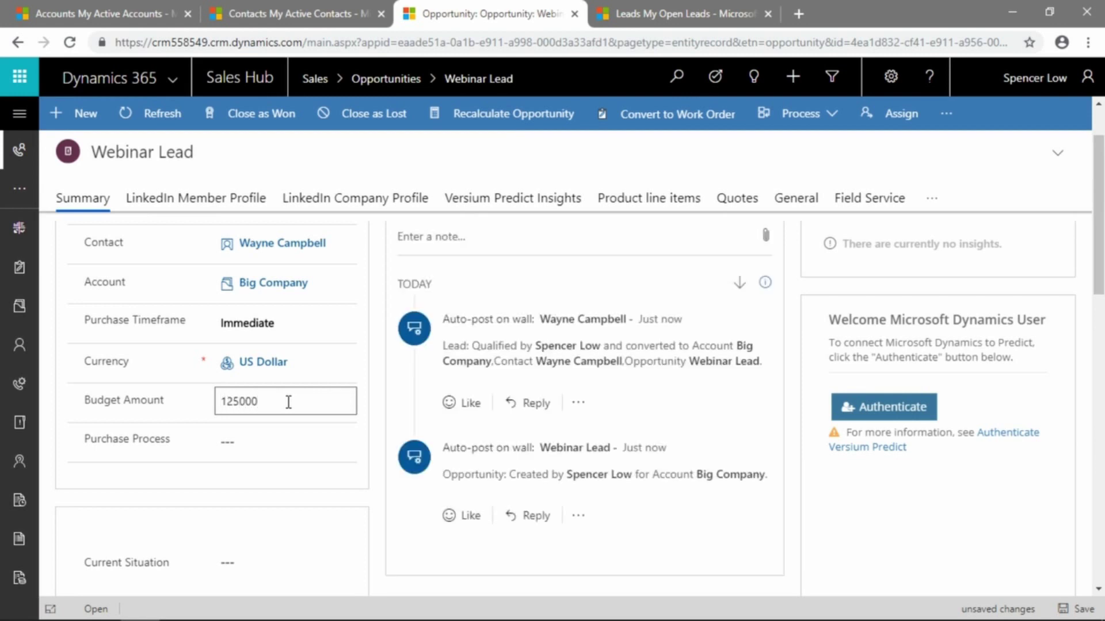
click(294, 444)
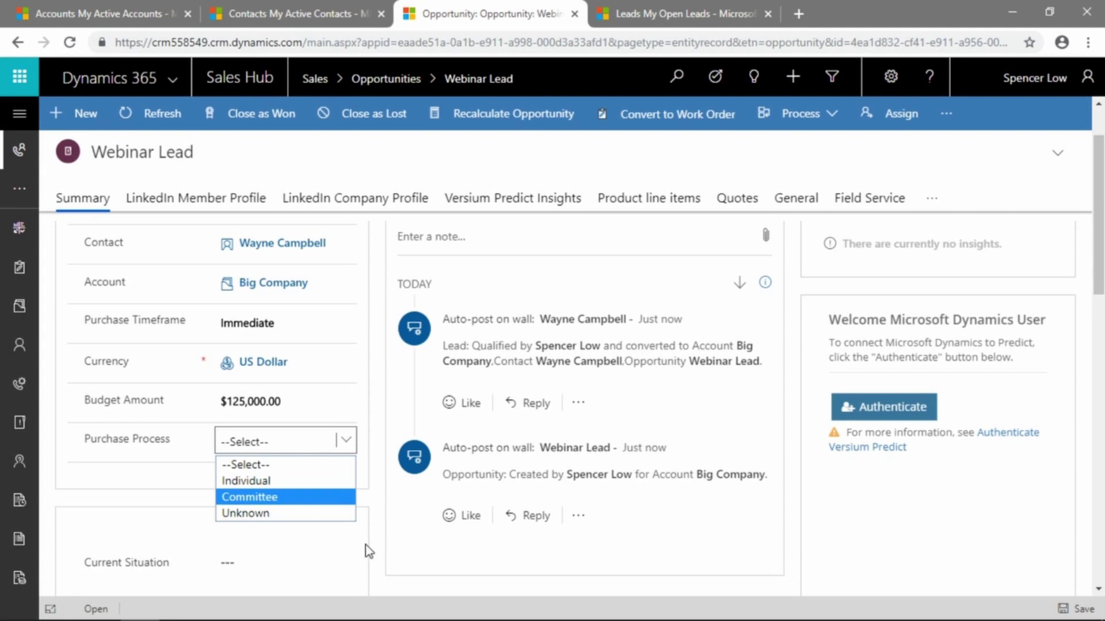
click(365, 521)
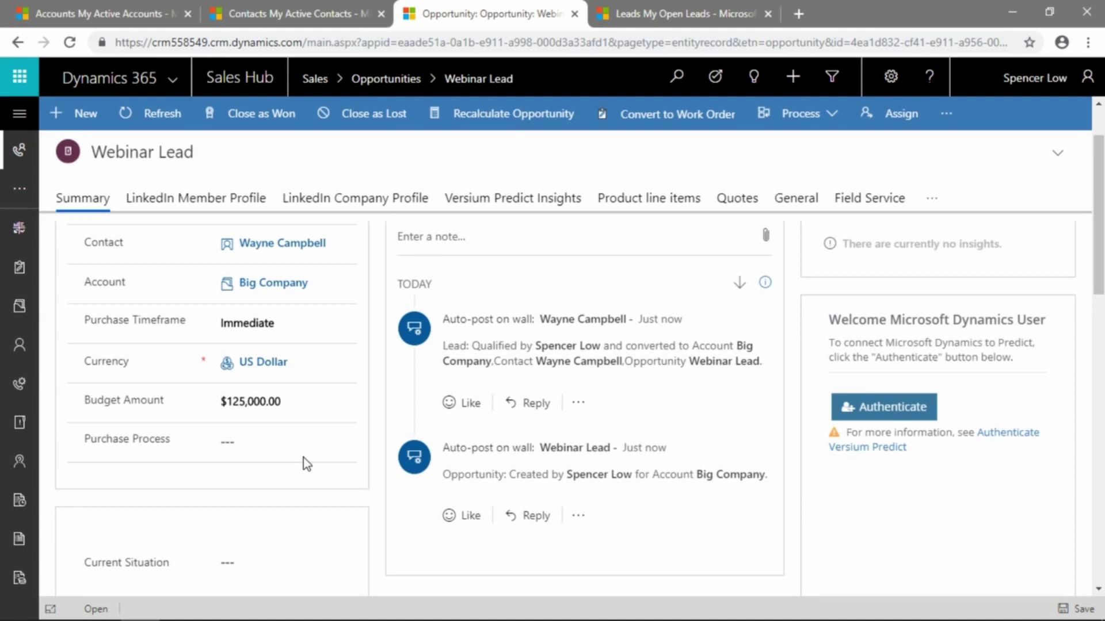
Review the rest of the Webinar Lead form, then start a blank new opportunity
scroll(302, 457, down, 5)
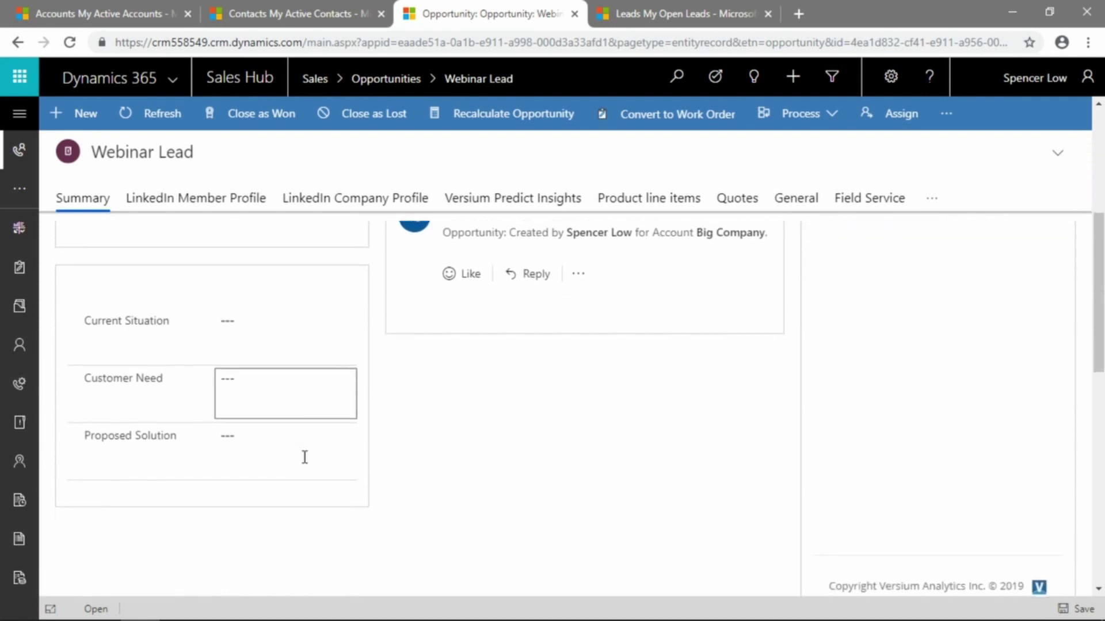
scroll(303, 458, up, 5)
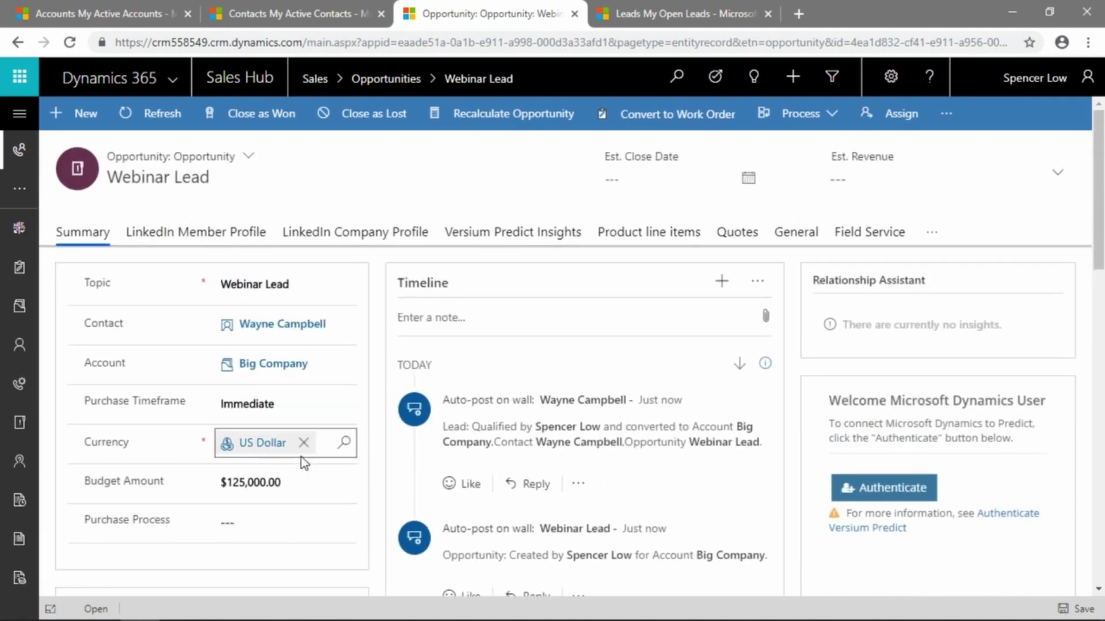
scroll(301, 457, down, 5)
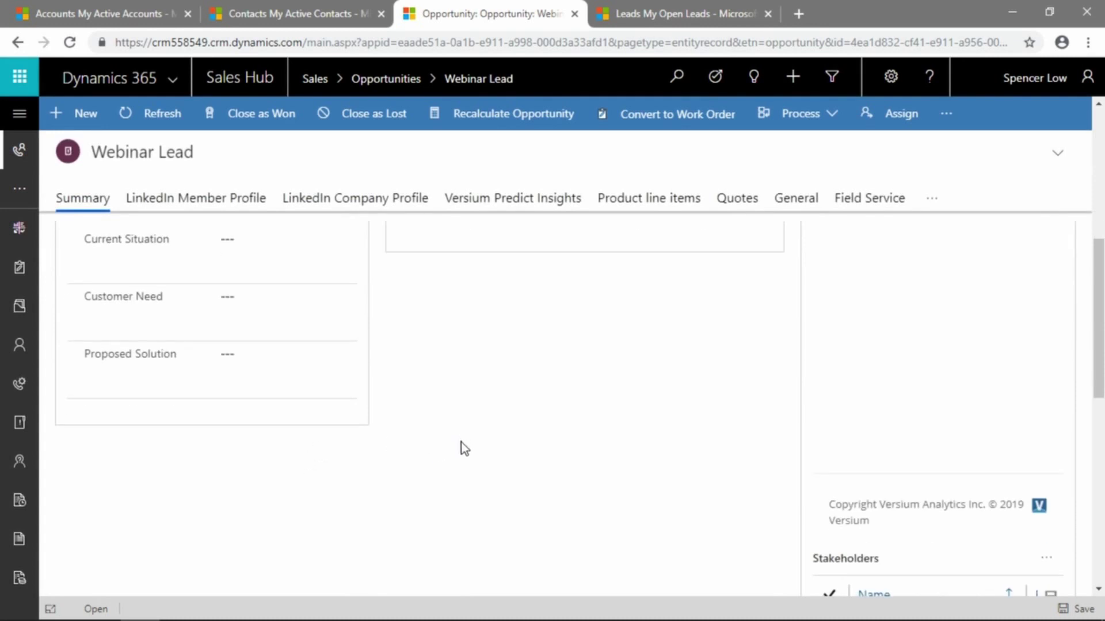
scroll(475, 454, up, 5)
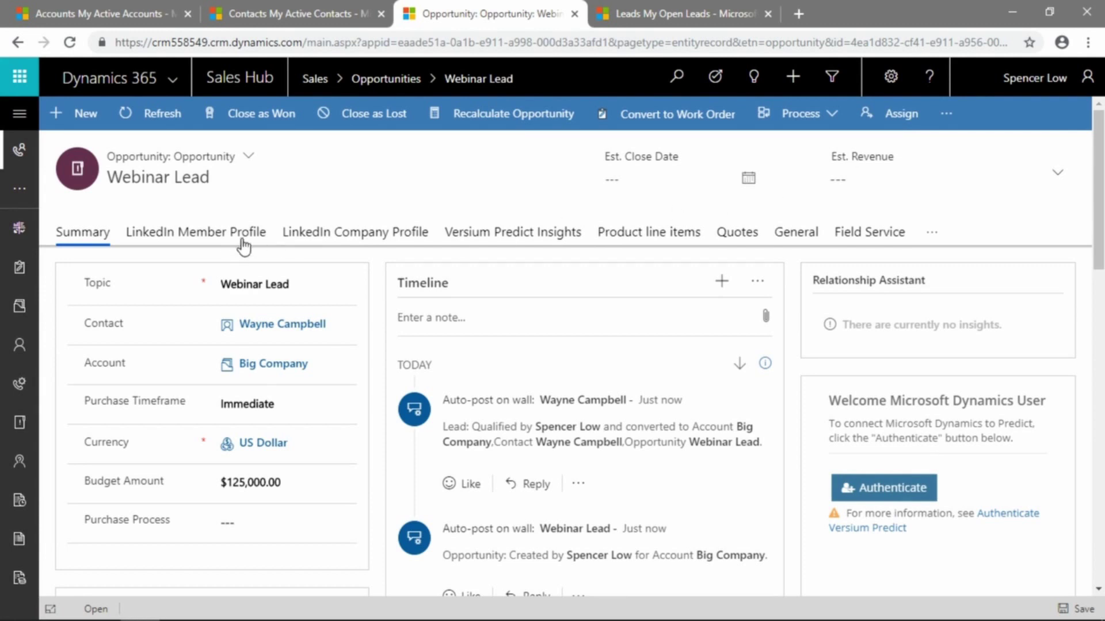
click(58, 118)
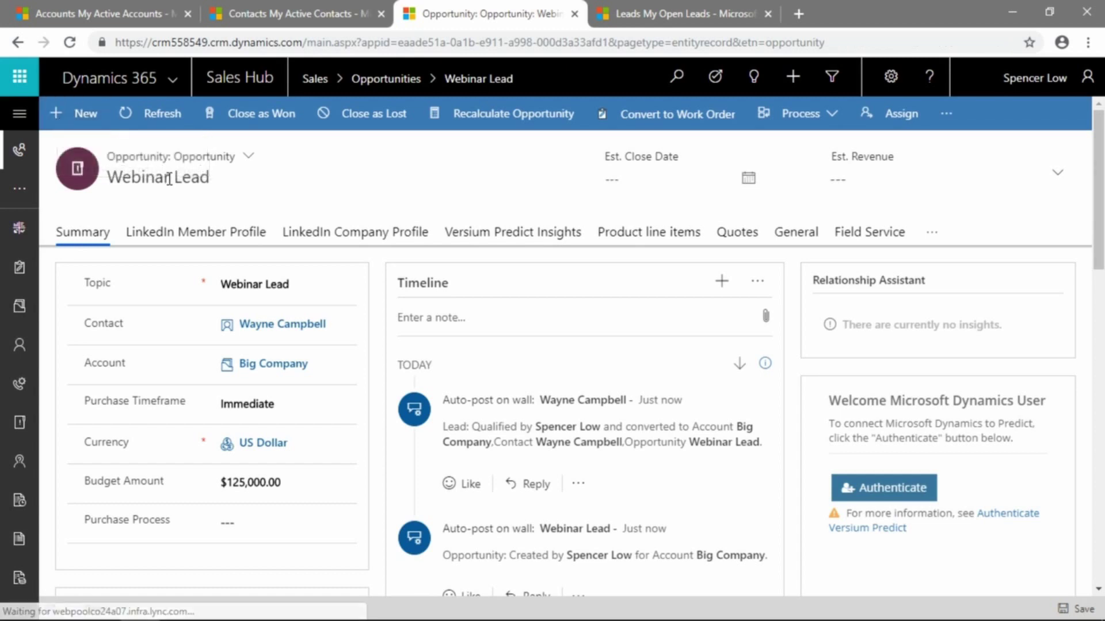